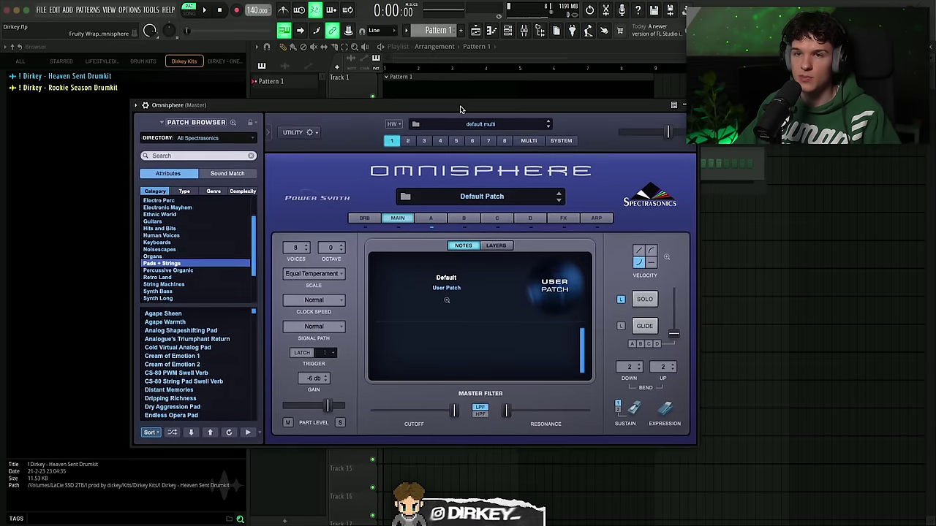
Load the Towards the Horizon patch from Omnisphere's Pads + Strings category and close the plugin window
left_click_drag(460, 109, 446, 108)
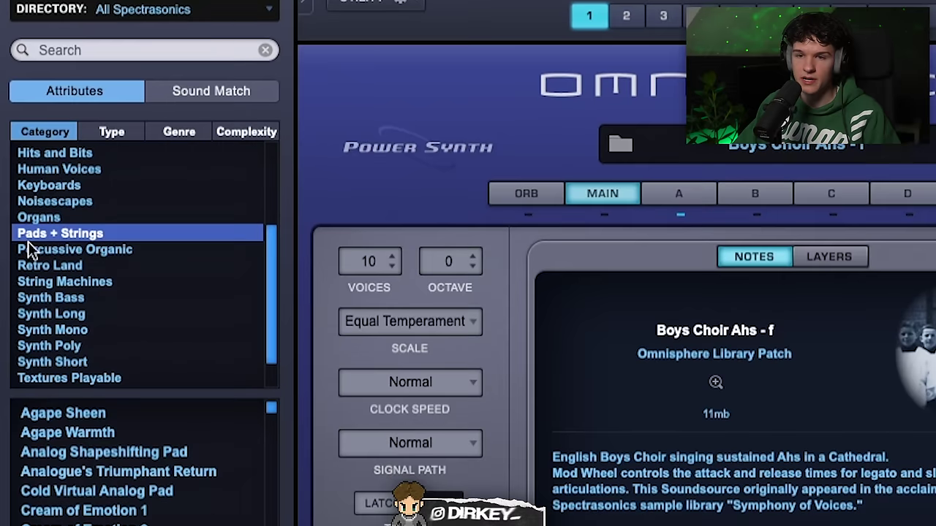
scroll(140, 512, "down", 5)
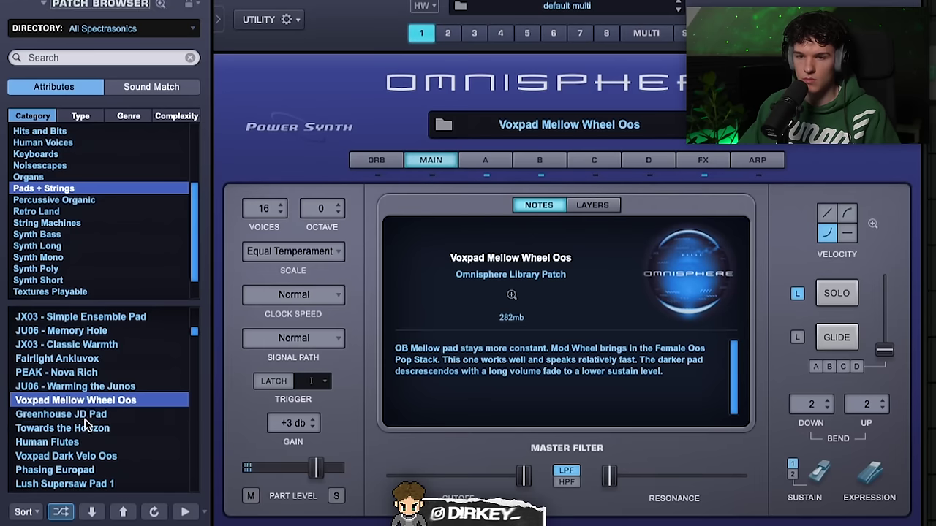
left_click(88, 414)
left_click(88, 429)
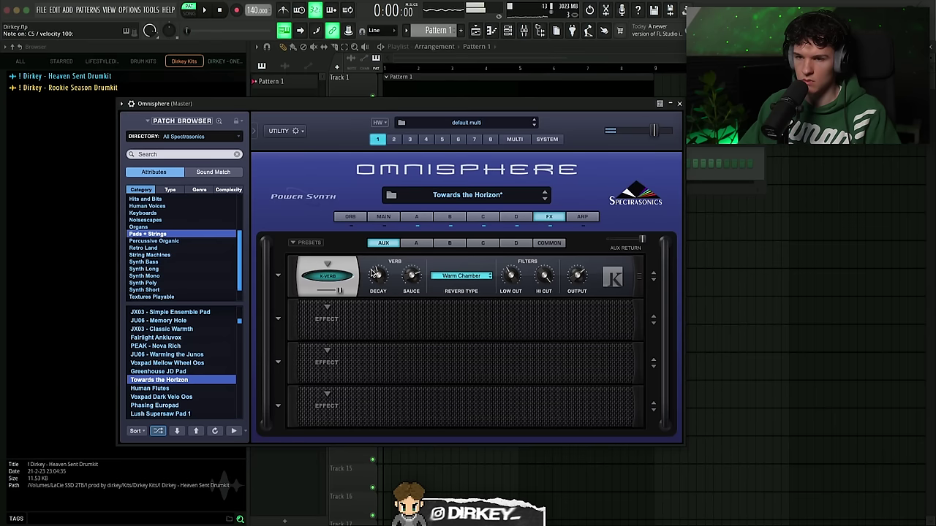
left_click(680, 104)
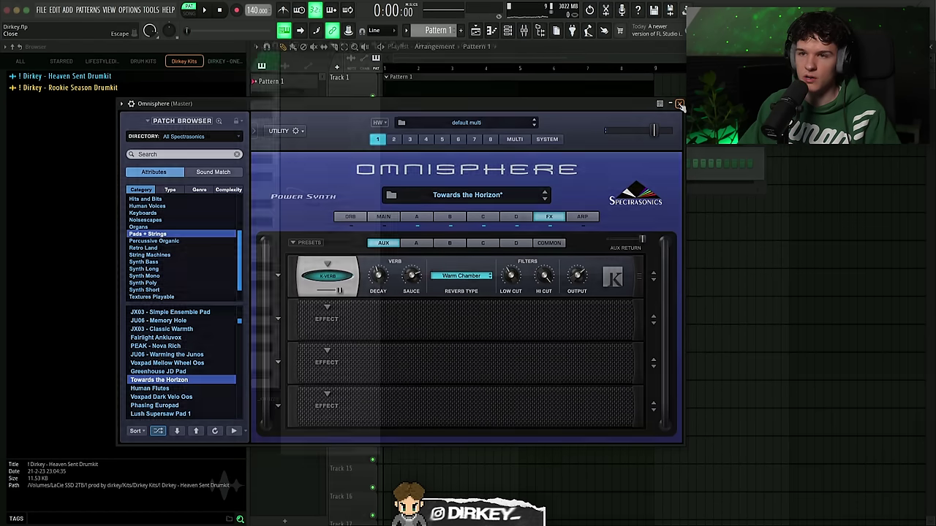
Open Omnisphere's piano roll and build a two-bar chord from bar 1 with D#5, F5, A#5 and D#6
key("F7")
key("Escape")
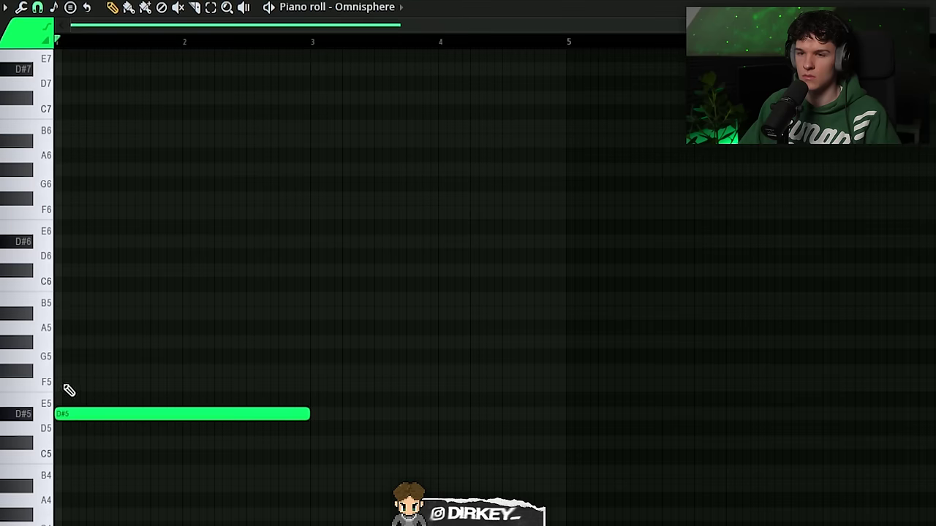
left_click(69, 386)
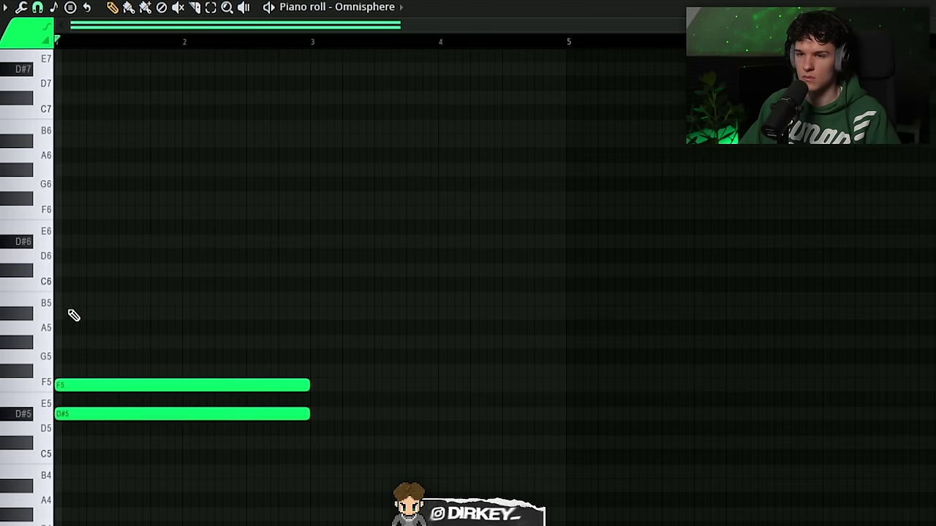
left_click(70, 313)
left_click(70, 242)
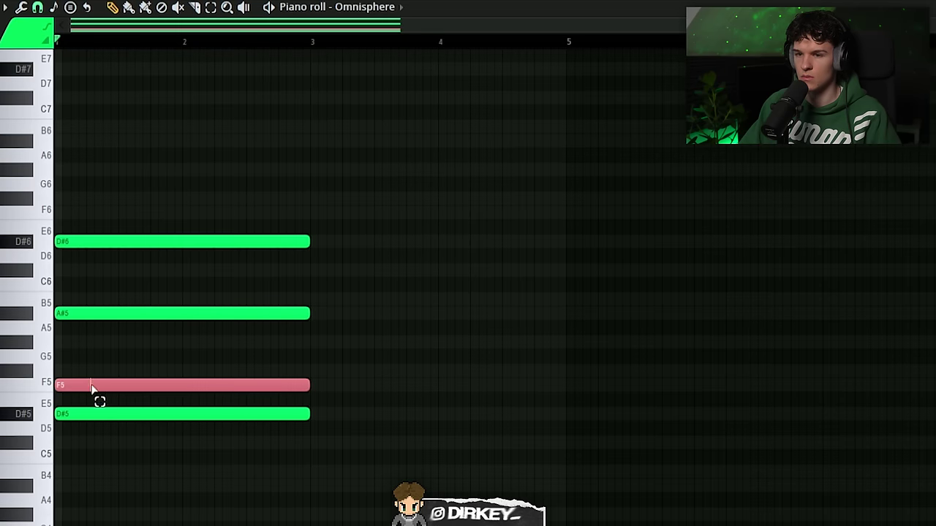
Raise the F5 chord note one octave to F6 and play the chord back
key("ctrl+Up")
key("space")
left_click(395, 385)
right_click(399, 384)
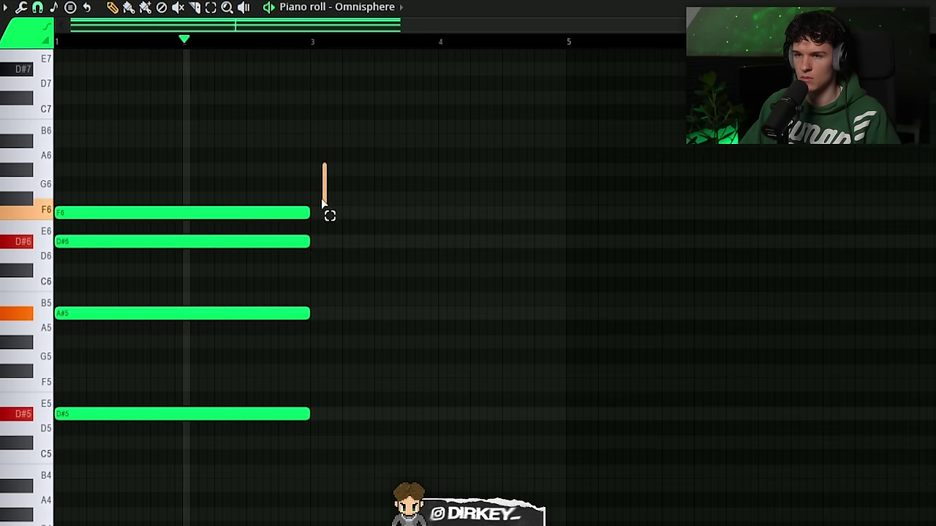
Duplicate only the D#5 and A#5 chord notes into bars 3 and 4
key("ctrl+a")
left_click_drag(378, 315, 229, 475)
key("ctrl+b")
key("ctrl+d")
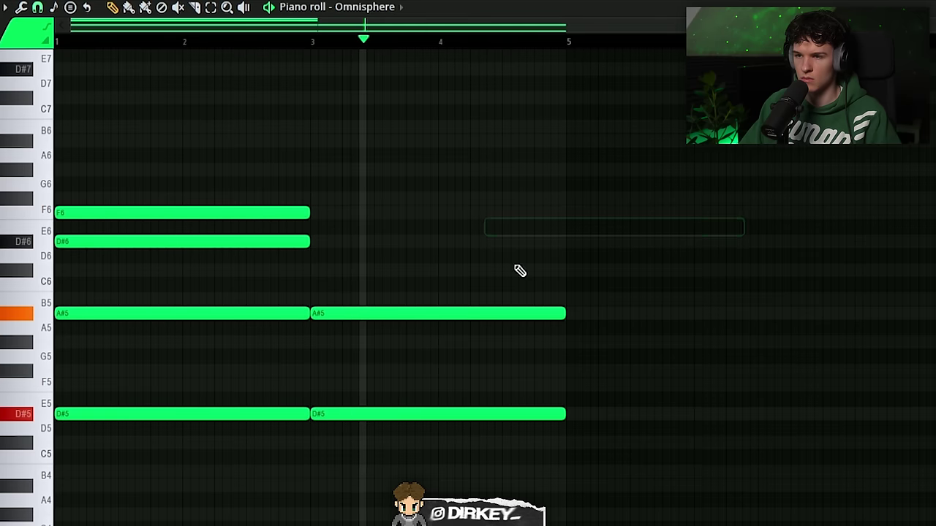
Duplicate the whole four-bar chord progression into bars 5 to 8
key("ctrl+a")
key("ctrl+b")
scroll(315, 44, "down", 2)
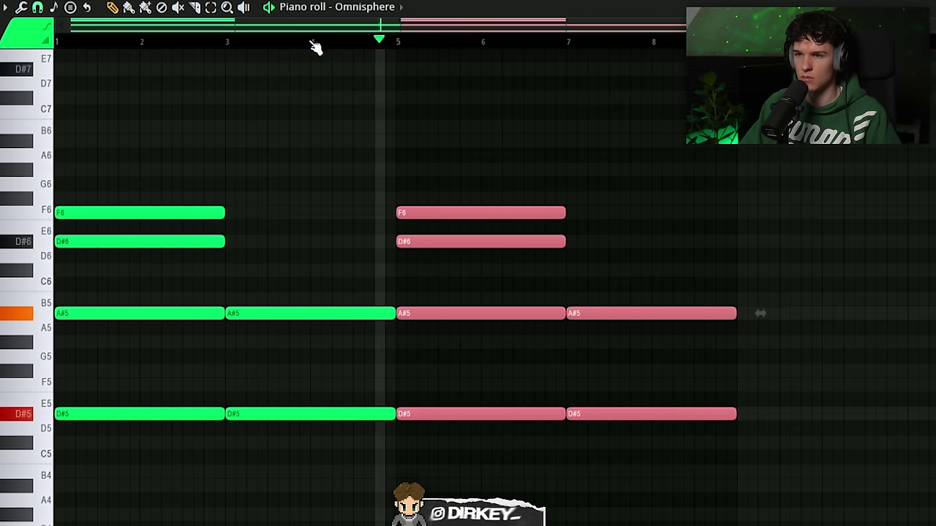
left_click(595, 140)
right_click(595, 140)
scroll(349, 286, "down", 2)
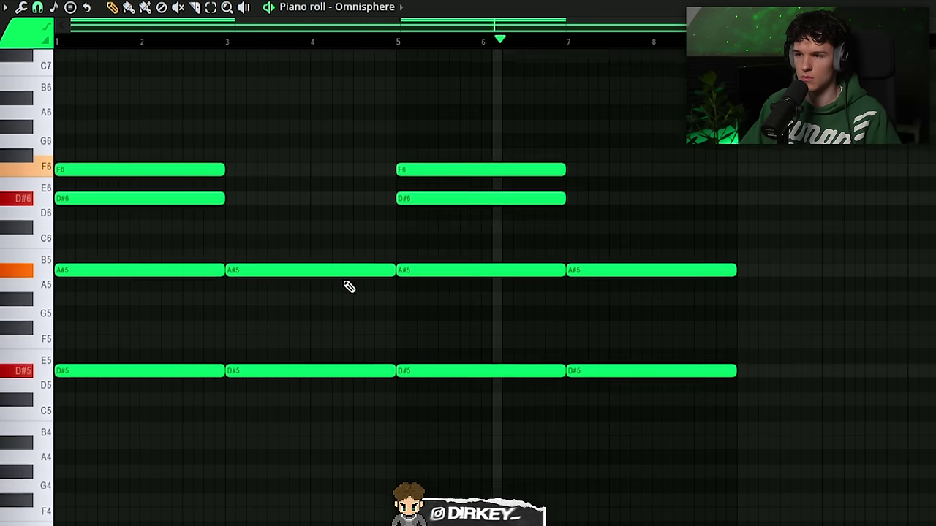
scroll(456, 307, "up", 1)
scroll(123, 501, "down", 2)
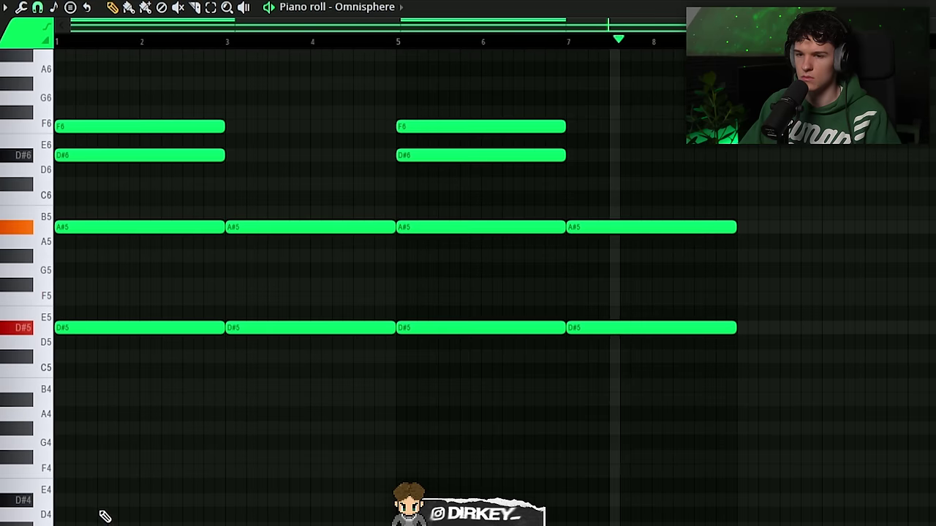
Add a four-bar D#4 bass note from bar 1 and lower it one octave to D#3
left_click(73, 501)
key("space")
left_click_drag(223, 501, 396, 501)
key("space")
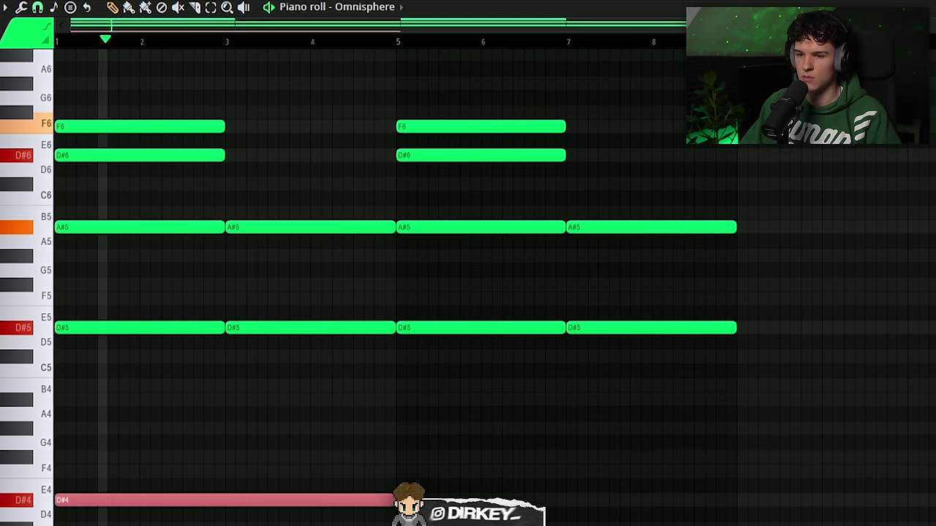
key("Delete")
scroll(239, 410, "down", 2)
scroll(240, 411, "down", 2)
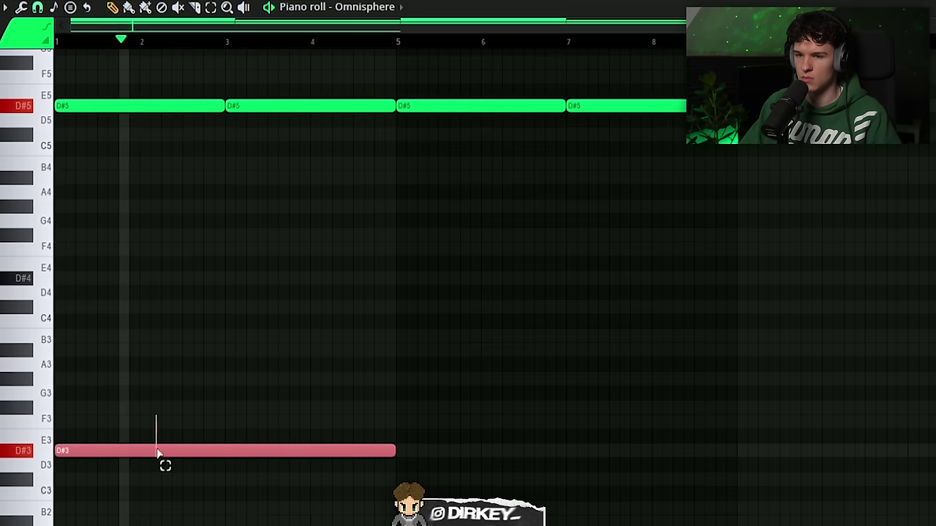
left_click_drag(727, 355, 383, 373)
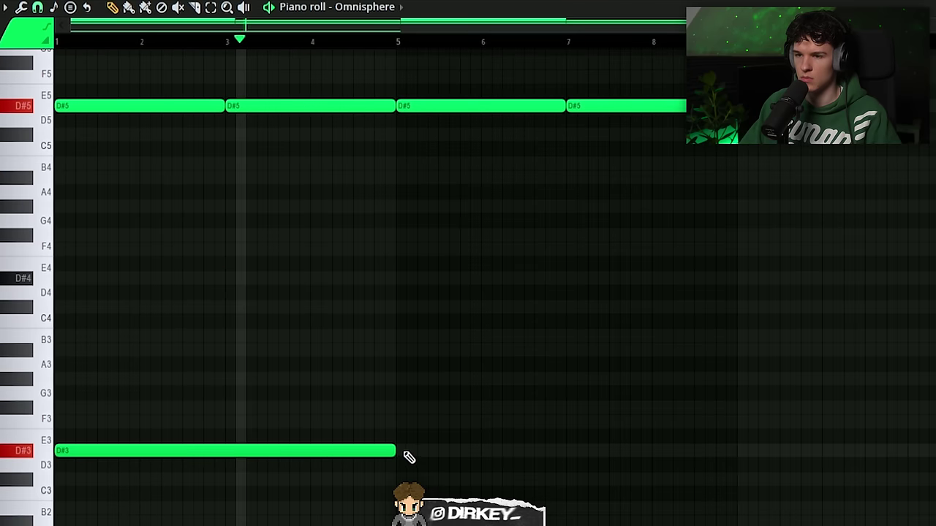
left_click_drag(429, 402, 260, 499)
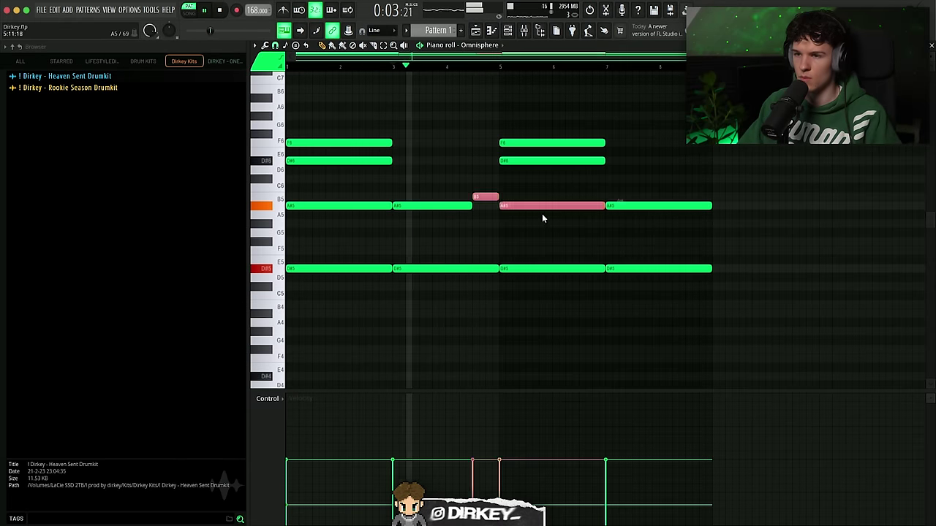
Replace the lower chord notes in bars 5 to 8 with a copy of those in bars 1 to 4, including the short B5
left_click_drag(689, 183, 583, 288)
left_click_drag(520, 183, 414, 236)
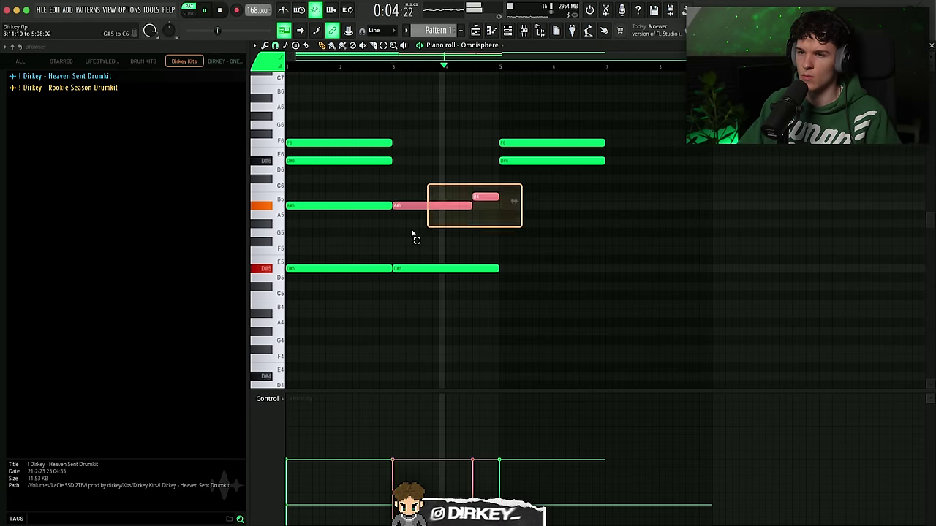
left_click(627, 340)
right_click(629, 341)
left_click(701, 322)
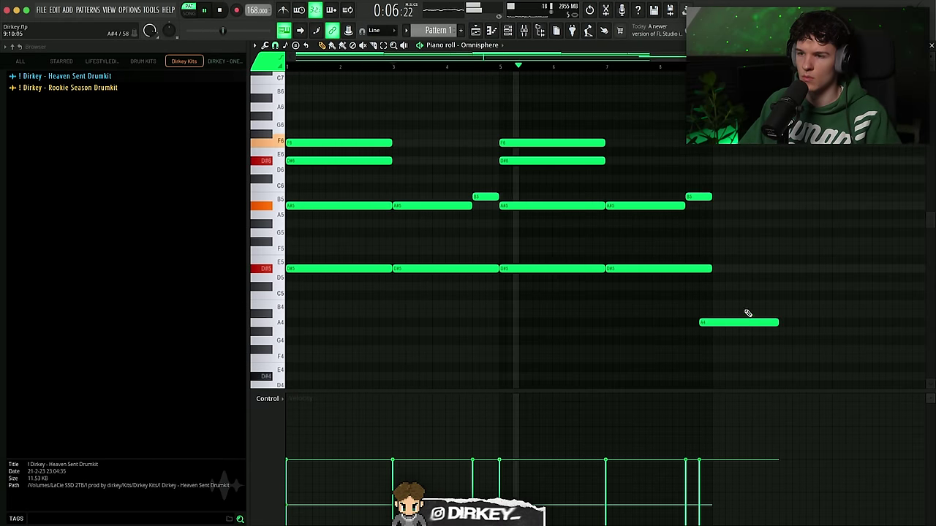
right_click(738, 321)
Randomize the velocity levels of the chord notes with the piano roll randomizer
scroll(731, 341, "up", 1)
key("alt+r")
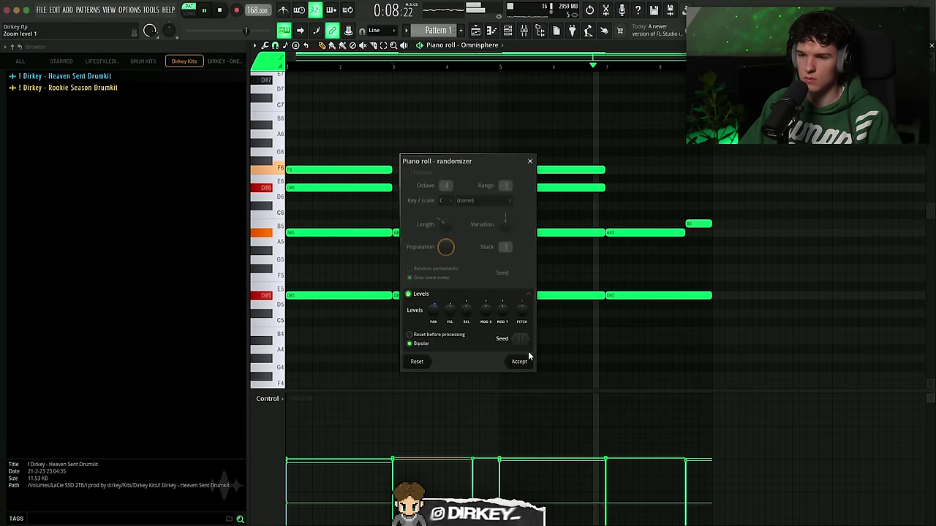
left_click_drag(448, 309, 451, 306)
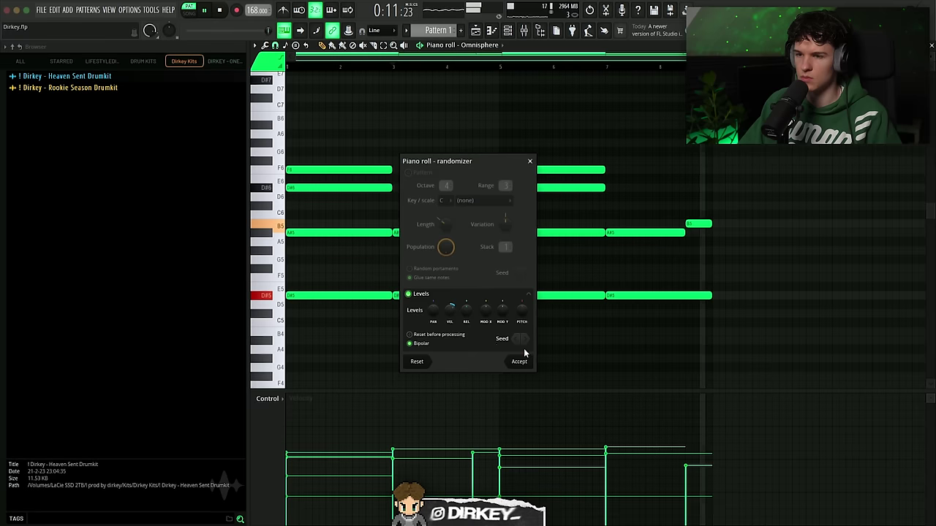
left_click(520, 360)
key("F9")
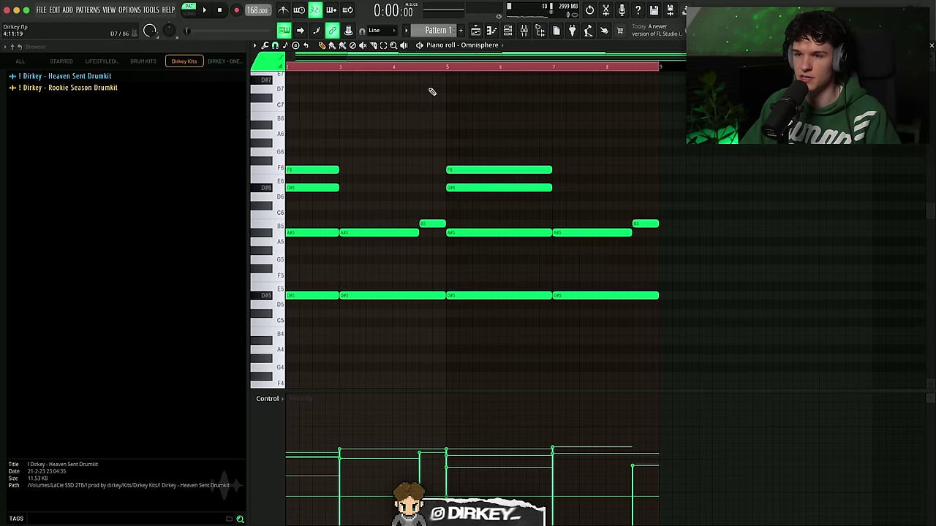
scroll(431, 90, "down", 5)
scroll(431, 90, "up", 2)
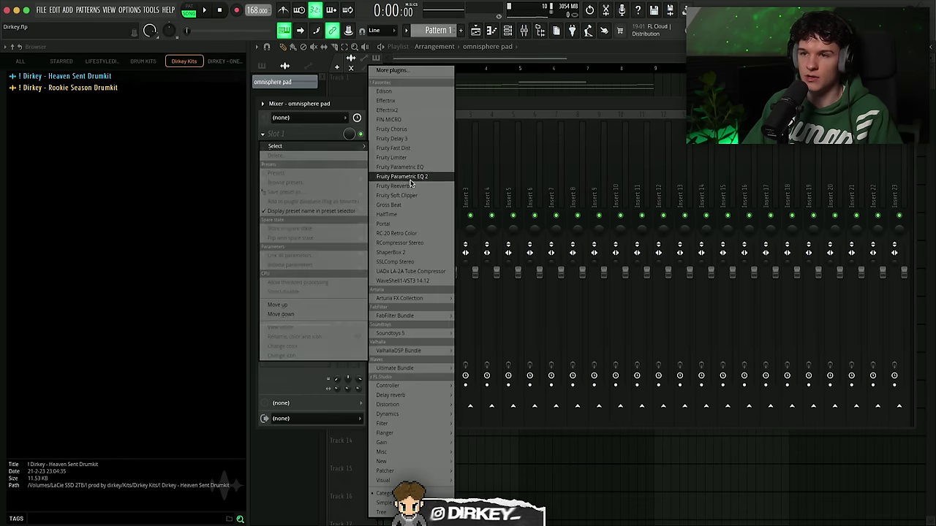
Add Fruity Parametric EQ 2 to the omnisphere pad mixer track and make band 1 a high pass with a raised cutoff
left_click(410, 183)
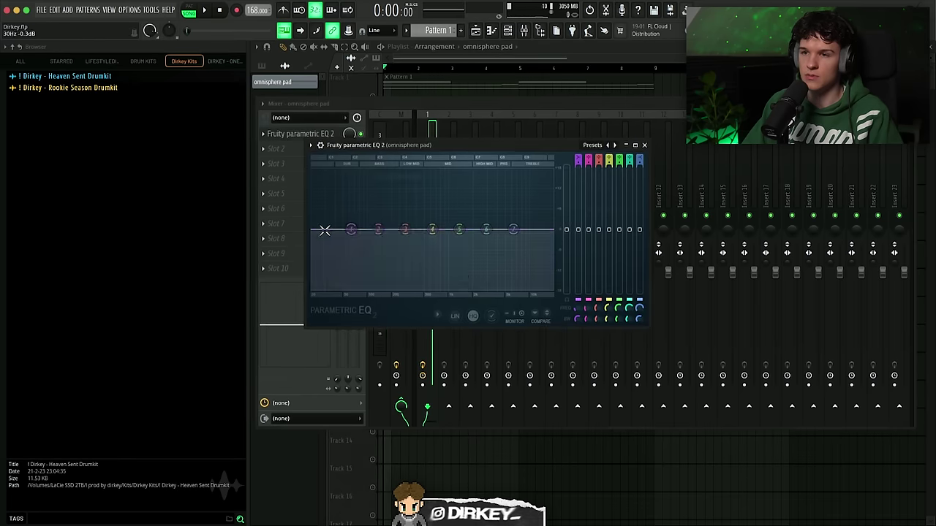
right_click(329, 231)
mouse_move(359, 263)
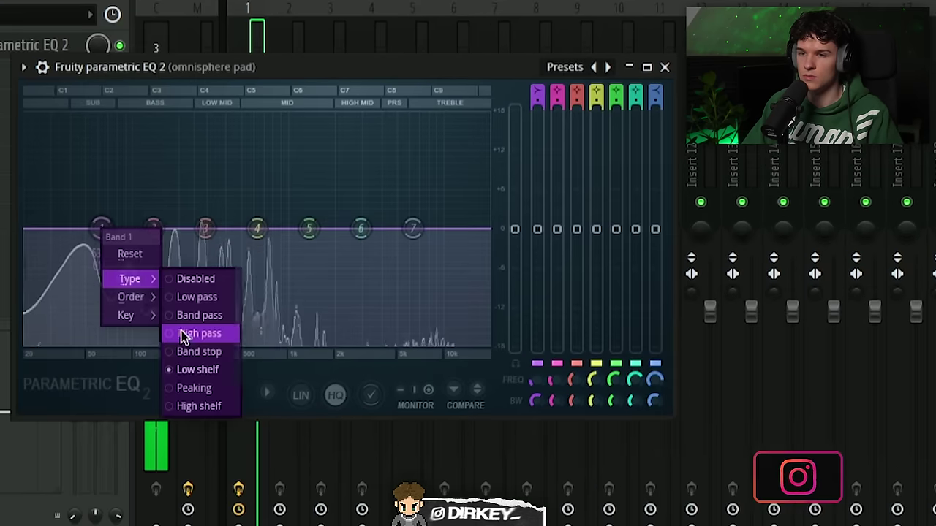
left_click(183, 333)
left_click_drag(101, 229, 146, 226)
Boost EQ band 5 in the high mids near 3 kHz and pull band 7 down in the upper range
left_click_drag(309, 228, 370, 180)
left_click_drag(412, 228, 397, 303)
left_click_drag(370, 180, 367, 185)
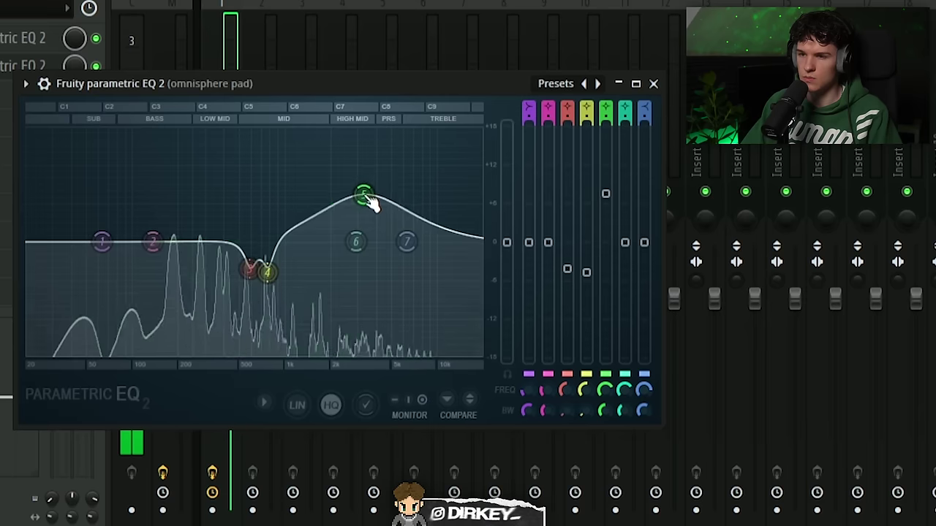
On the second Parametric EQ 2, set band 5 to about +6 dB near 3 kHz and pull band 1 far down
mouse_move(370, 198)
left_mouse_down()
mouse_move(373, 182)
mouse_move(360, 200)
left_mouse_up()
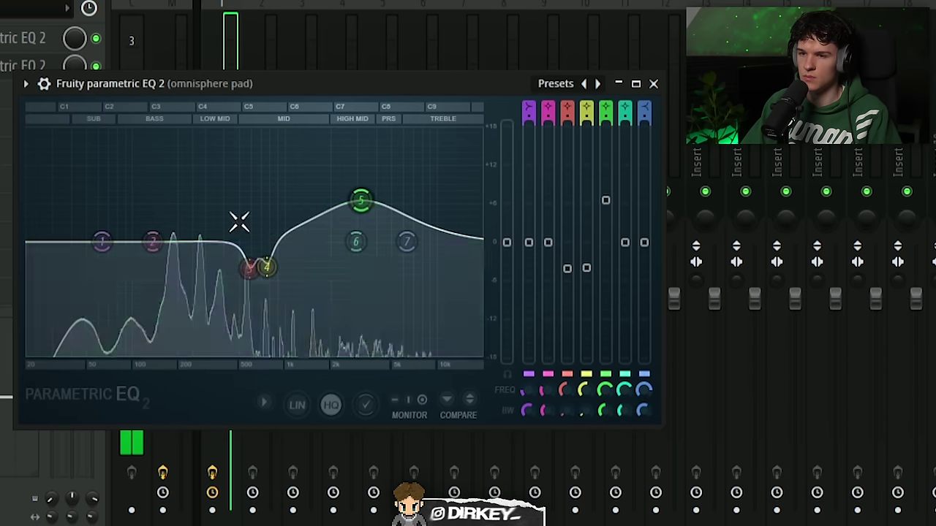
left_click_drag(102, 241, 100, 351)
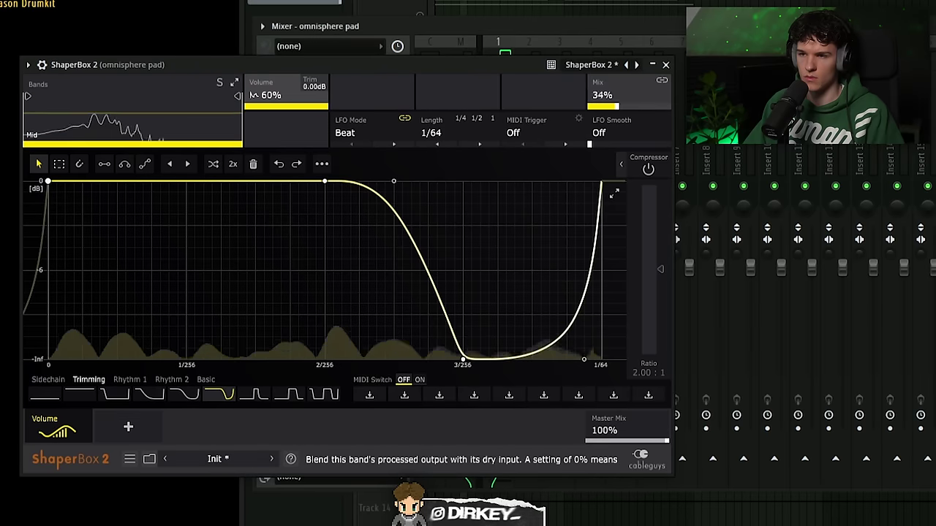
Adjust the ShaperBox 2 volume mix around 0% and extend its Mix level automation along the playlist
mouse_move(609, 95)
left_mouse_down()
mouse_move(609, 107)
mouse_move(610, 77)
mouse_move(609, 106)
left_mouse_up()
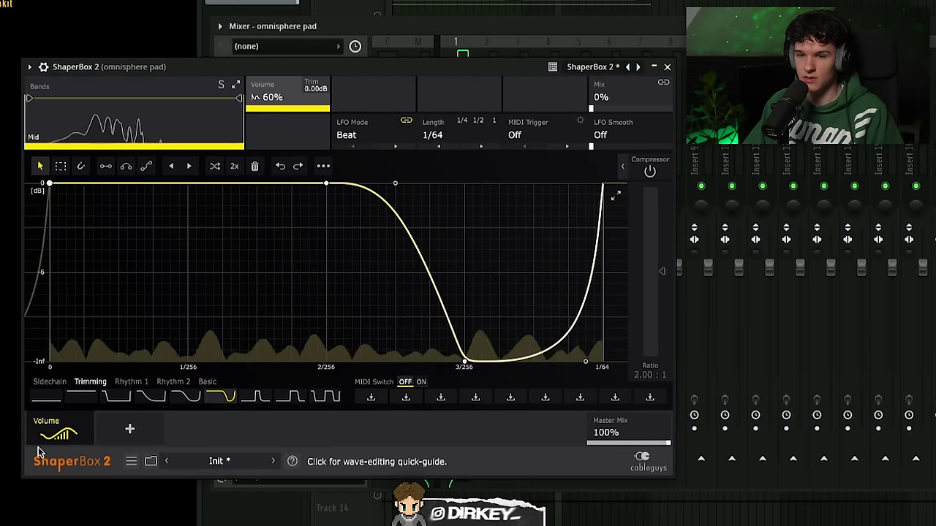
mouse_move(604, 106)
left_mouse_down()
mouse_move(604, 92)
mouse_move(604, 111)
mouse_move(604, 101)
left_mouse_up()
scroll(468, 139, "up", 3)
scroll(451, 135, "down", 3)
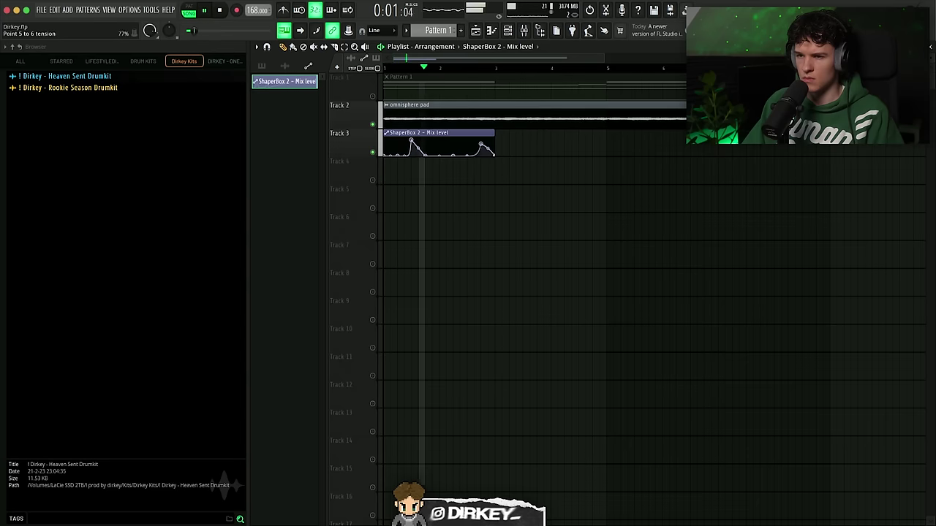
left_click_drag(524, 159, 819, 147)
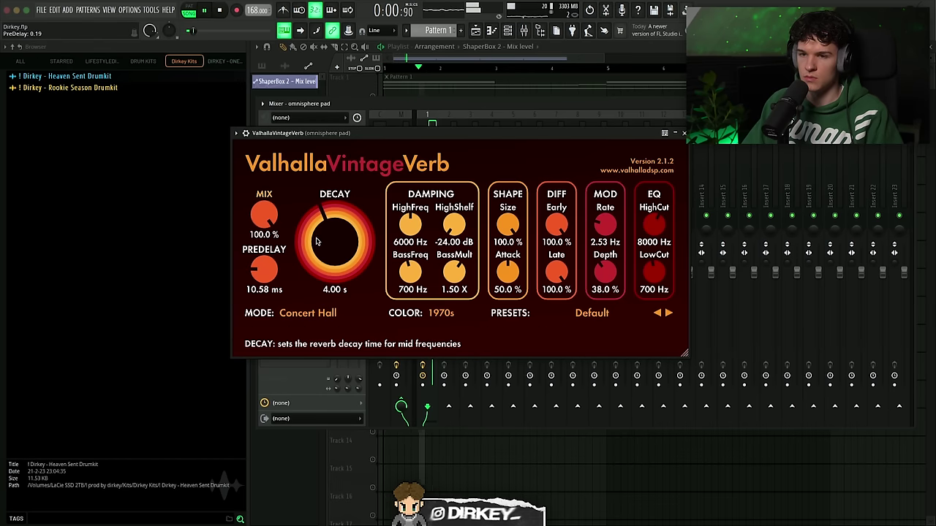
Reduce the ValhallaVintageVerb mix on the omnisphere pad and adjust the Distort module in RC-20 Retro Color
left_click_drag(264, 214, 267, 223)
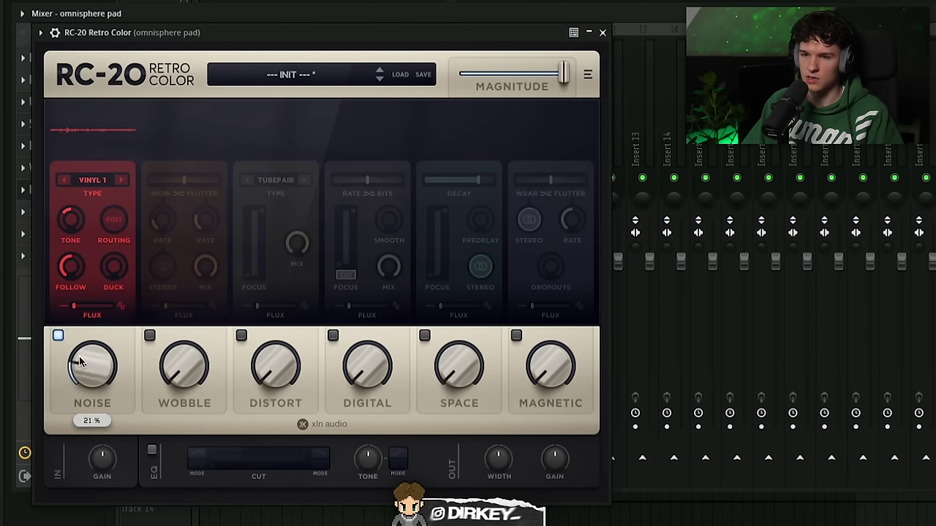
left_click(276, 332)
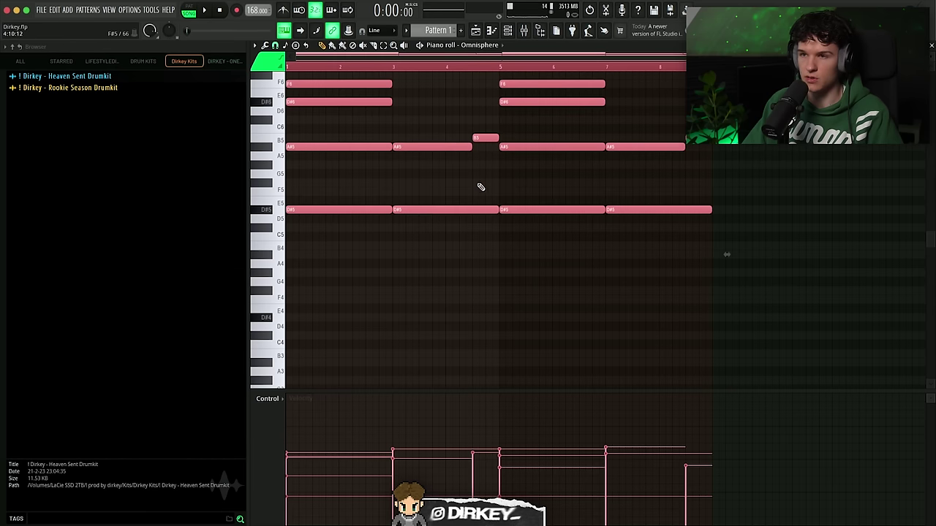
Return to the playlist and add Analog Lab V as a new instrument in the channel rack
key("F5")
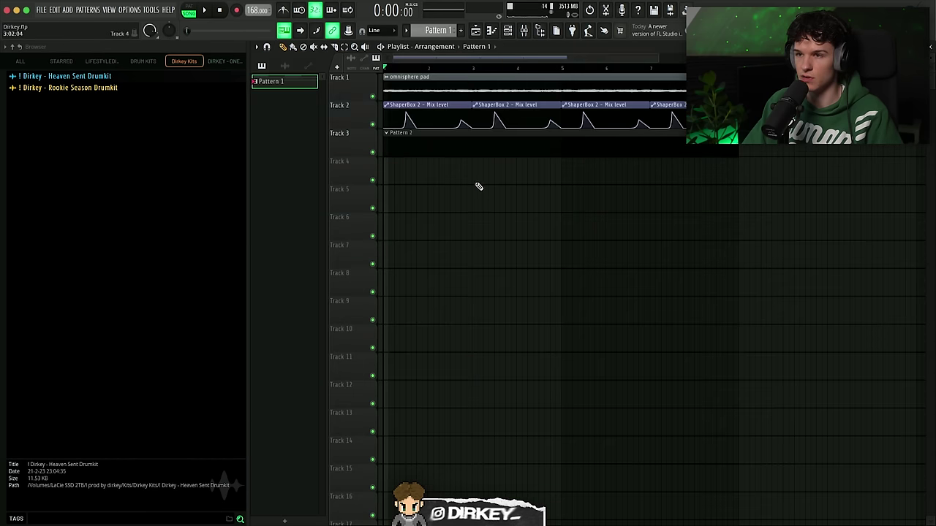
left_click(508, 30)
left_click(472, 188)
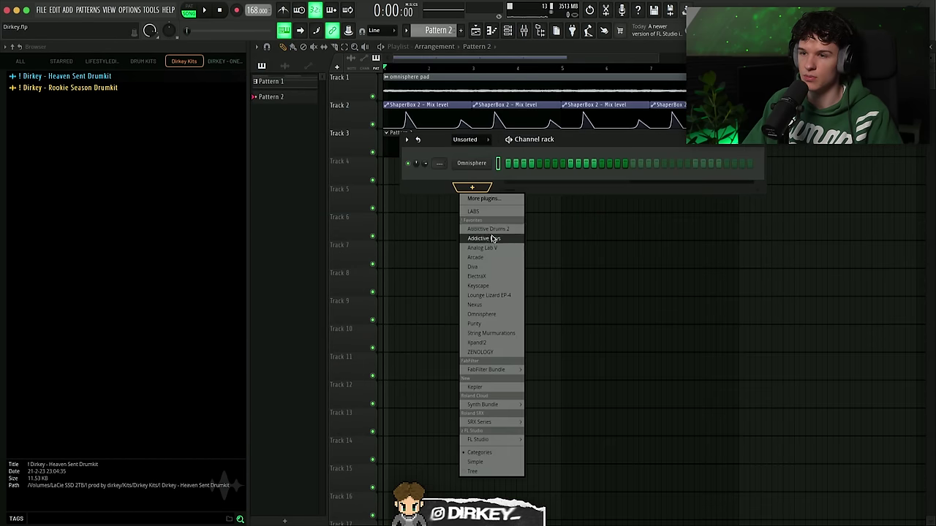
left_click(483, 248)
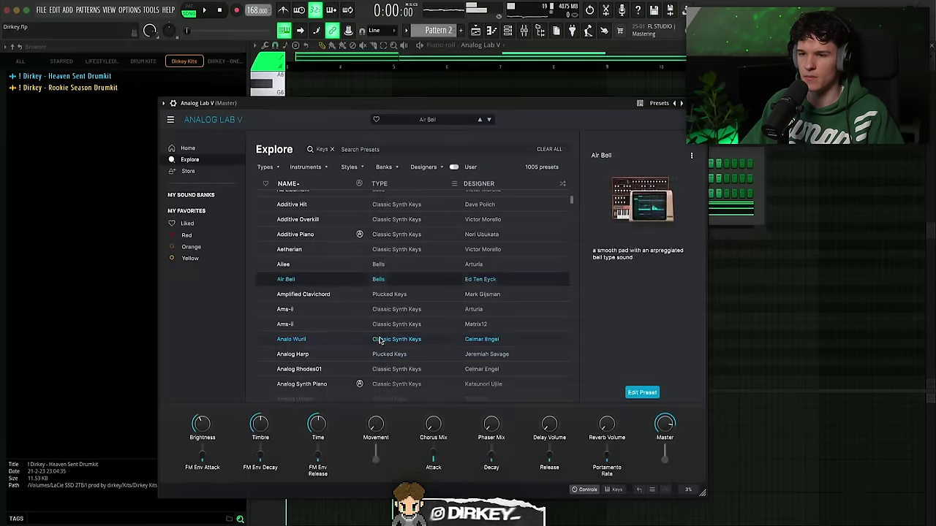
Audition Keys presets in Analog Lab V's Explore list, going further down from Air Bell
left_click(386, 331)
left_click(386, 346)
scroll(378, 368, "down", 2)
scroll(378, 368, "down", 1)
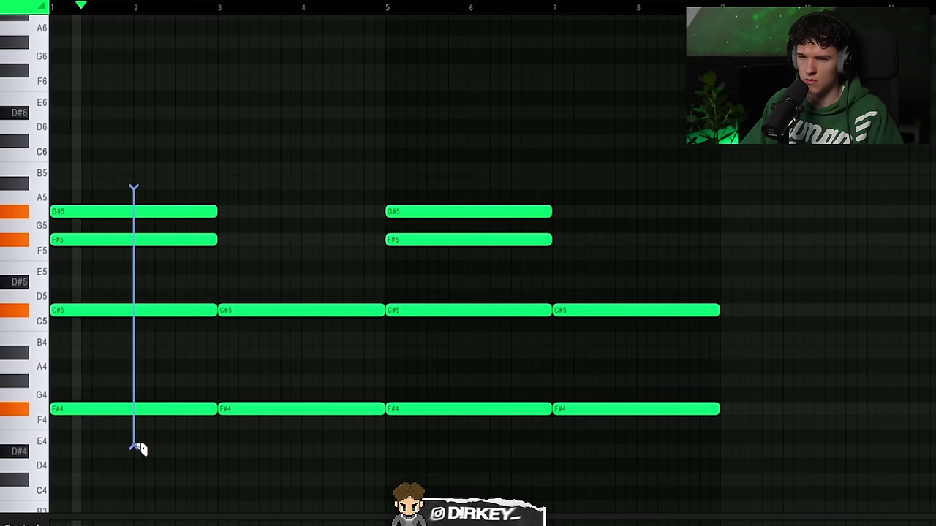
Slice the Analog Lab V chord notes at bars 2, 4, 6 and 8 into one-bar lengths
left_click_drag(135, 448, 133, 451)
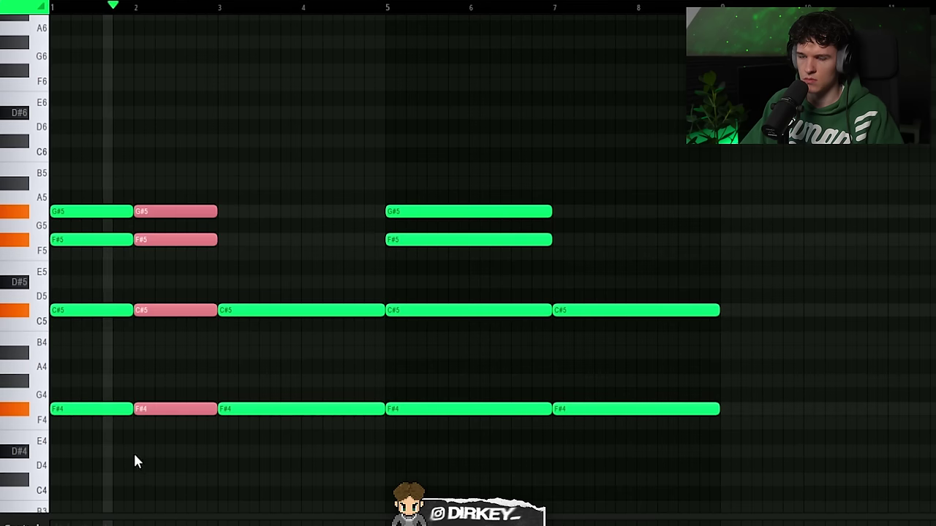
left_click_drag(291, 272, 301, 475)
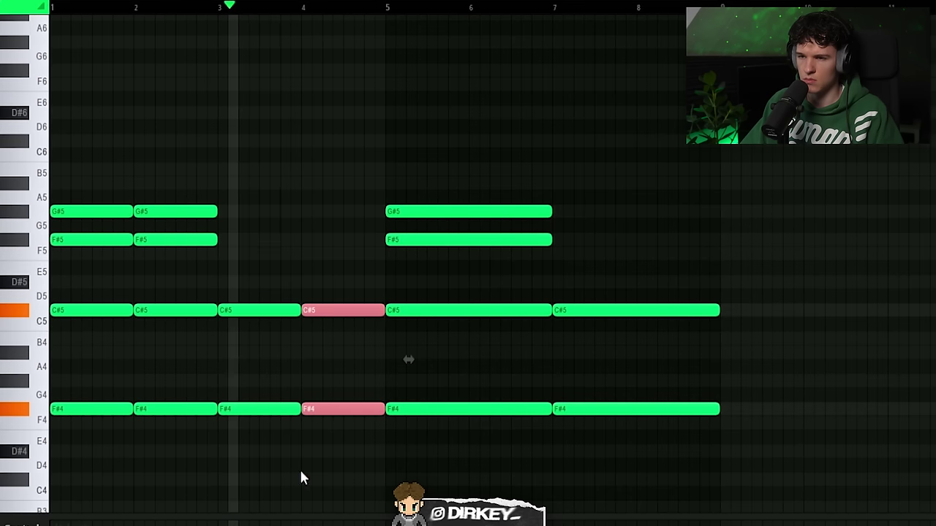
left_click_drag(470, 192, 469, 508)
left_click_drag(637, 289, 635, 440)
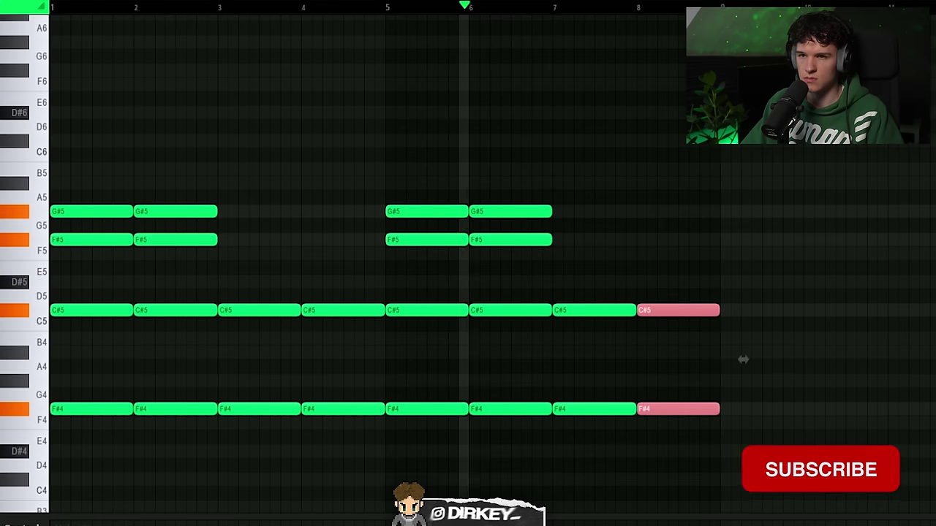
scroll(362, 419, "down", 3)
left_click(783, 404)
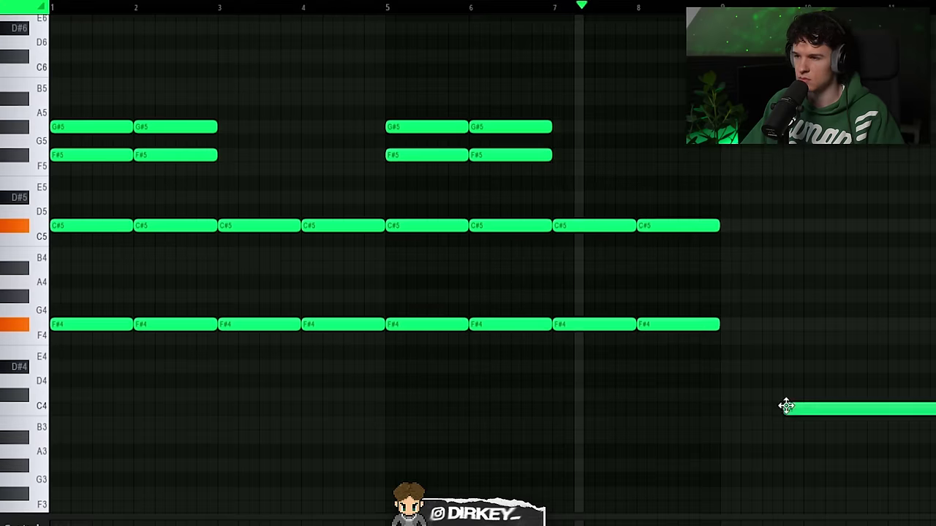
right_click(783, 405)
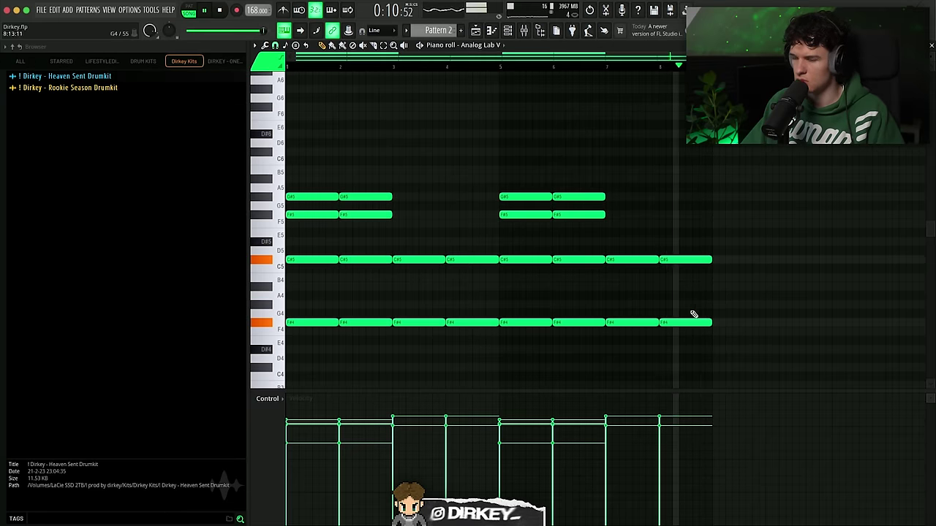
Add low F#2 bass notes beneath the chords, one per bar, repeated across all eight bars
scroll(313, 271, "down", 8)
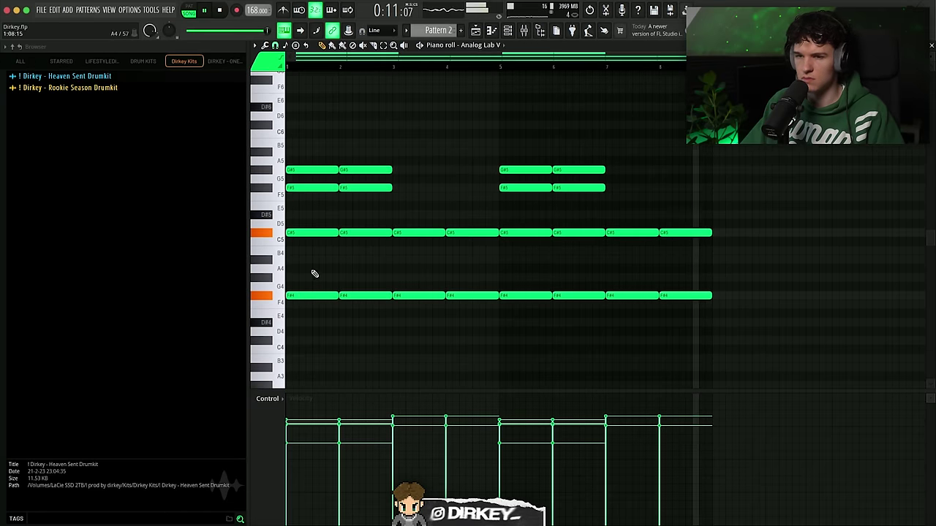
key("space")
left_click(300, 322)
left_click(326, 323, "ctrl")
key("ctrl+b")
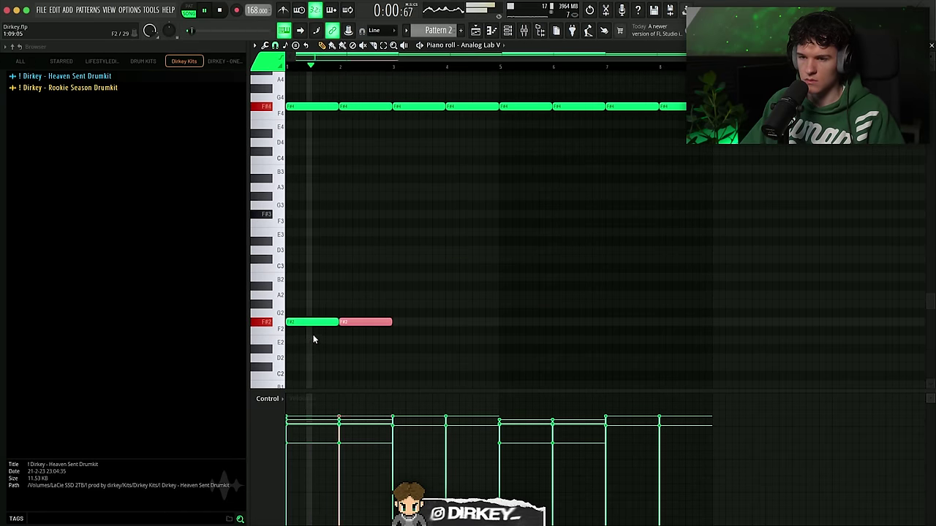
key("ctrl+b")
key("ctrl+b")
key("ctrl+b")
key("ctrl+b")
key("ctrl+b")
key("ctrl+b")
key("ctrl+d")
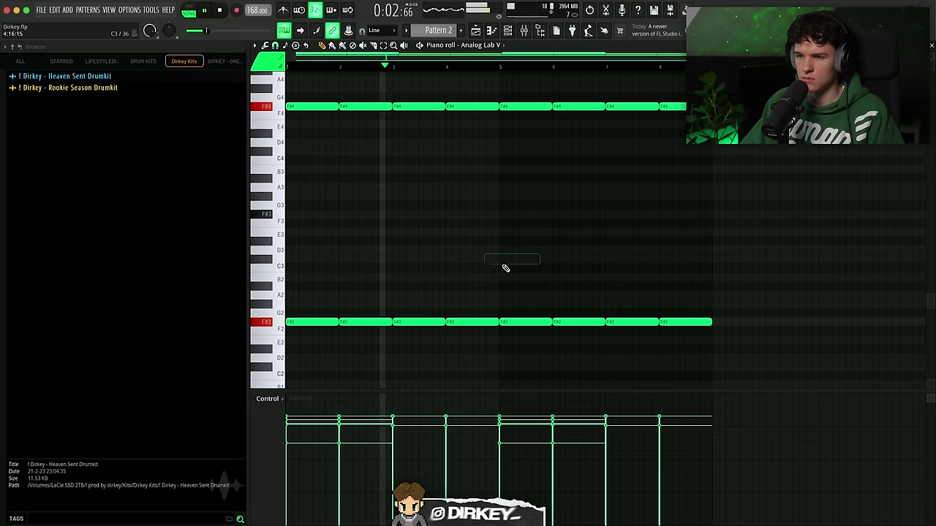
left_click(532, 268)
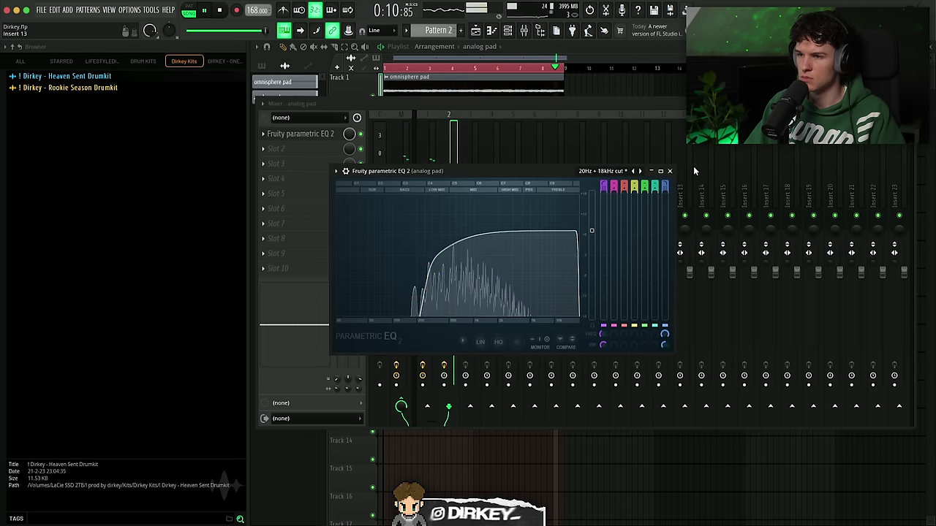
Close the Fruity Parametric EQ 2 and ValhallaVintageVerb windows of the analog pad mixer track
left_click(669, 171)
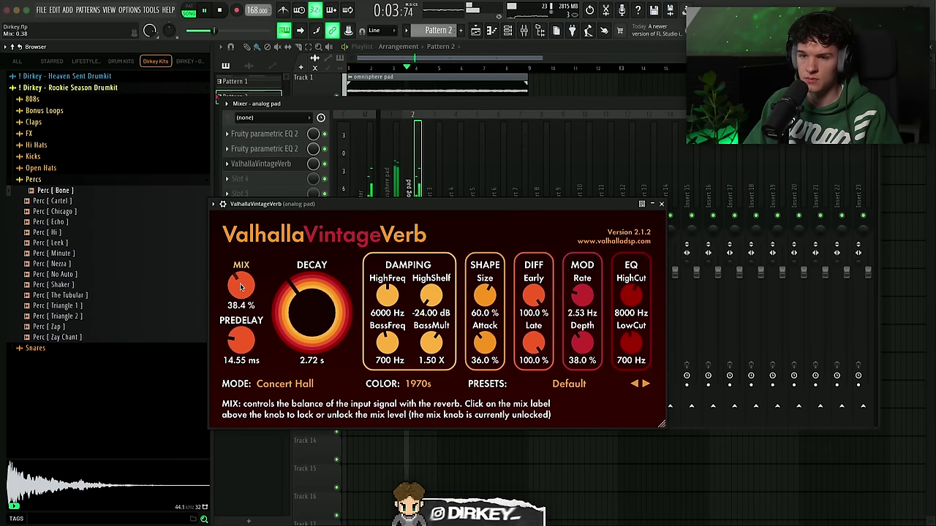
left_click(661, 204)
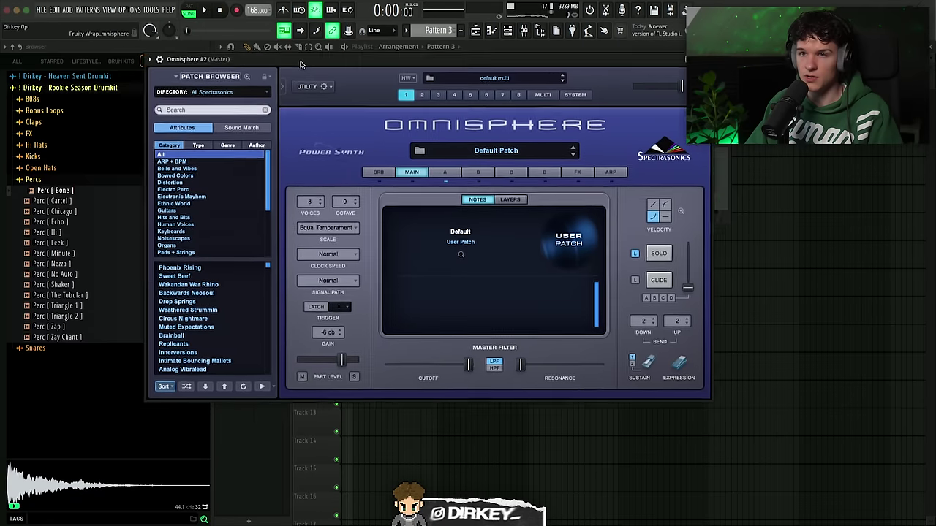
In Omnisphere #2, filter patches by the Retro Land category, shuffle the list and load Shakey Jake 2
left_click_drag(299, 58, 340, 79)
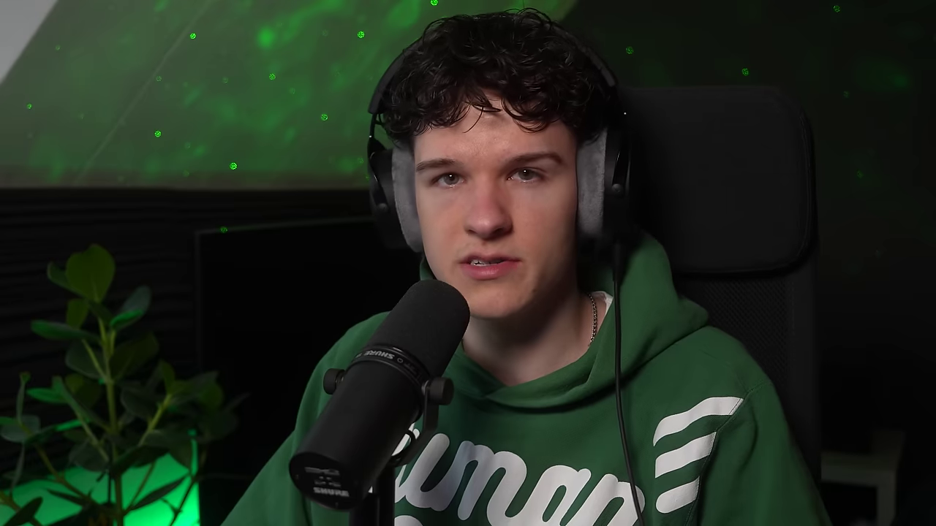
left_click(216, 249)
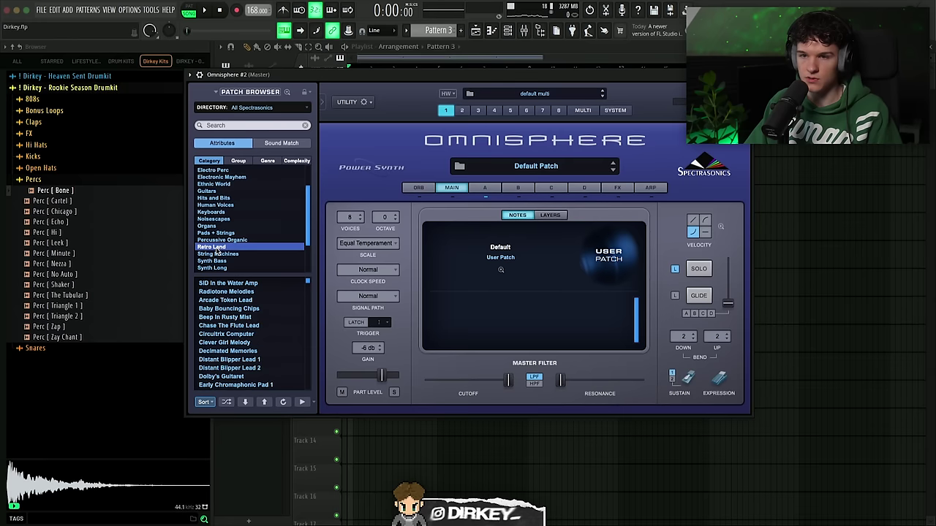
left_click(226, 402)
left_click(240, 300)
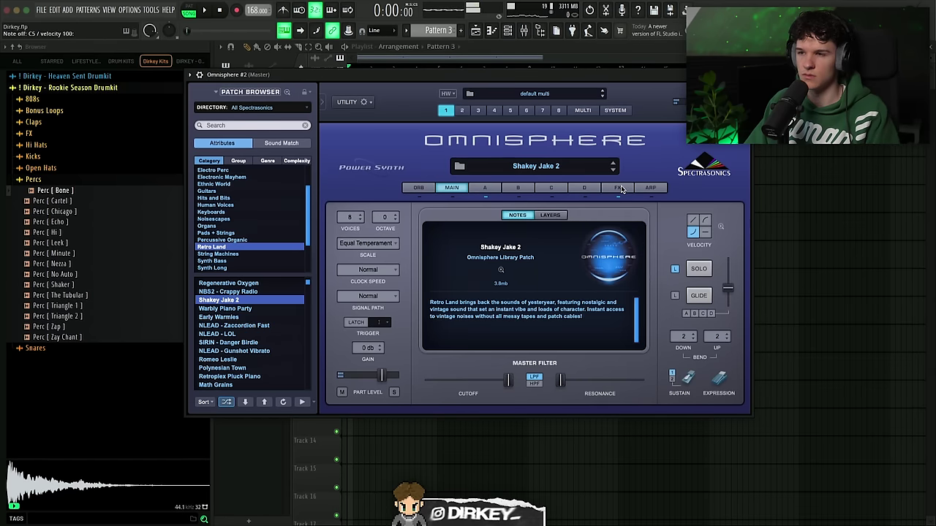
Look through the Shakey Jake 2 patch's effects racks, including Aux, layer A and Common
left_click(619, 188)
left_click(485, 214)
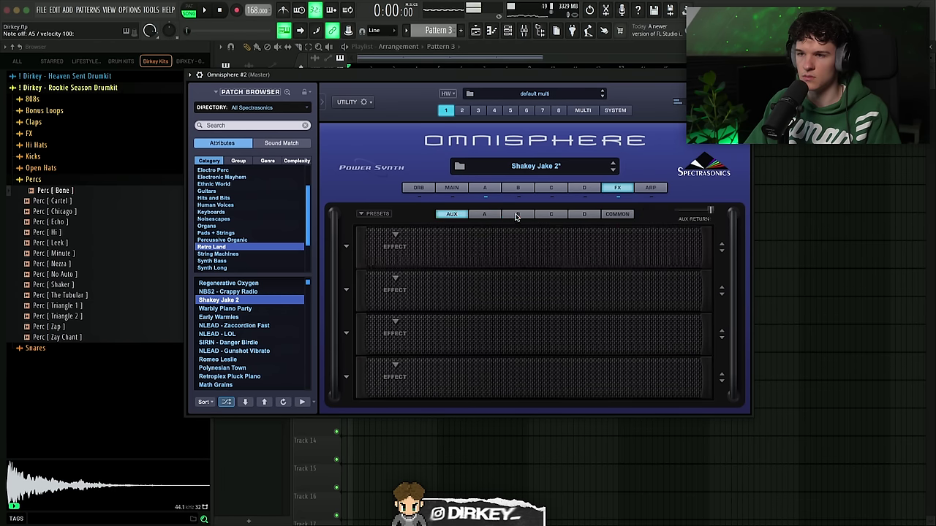
left_click(602, 215)
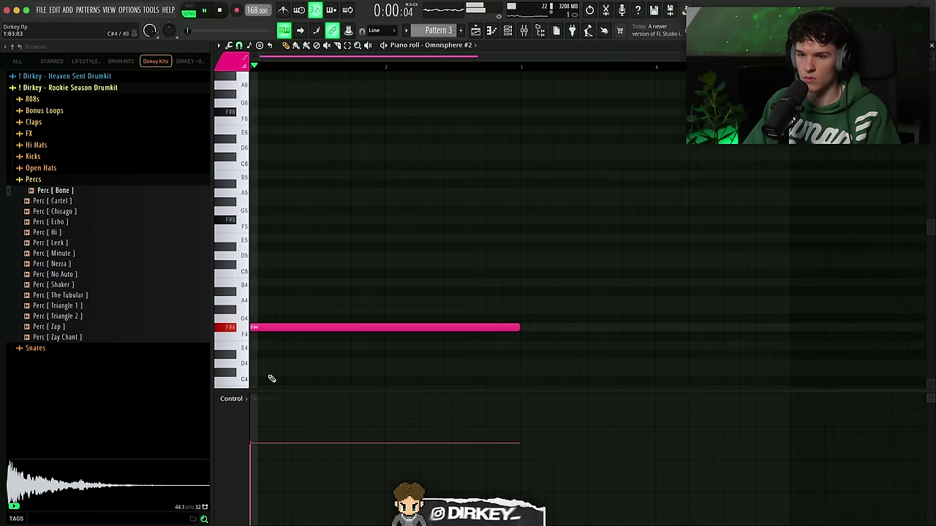
scroll(313, 67, "down", 2)
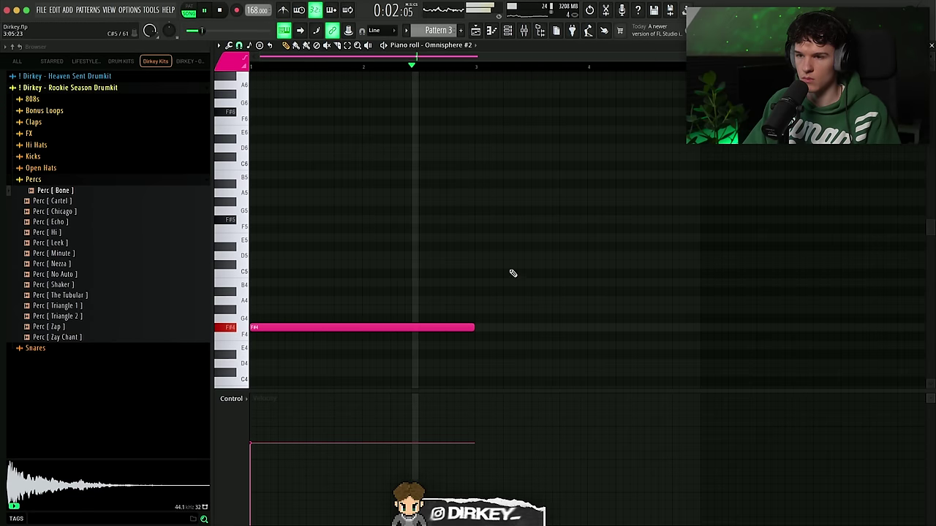
scroll(475, 76, "down", 5)
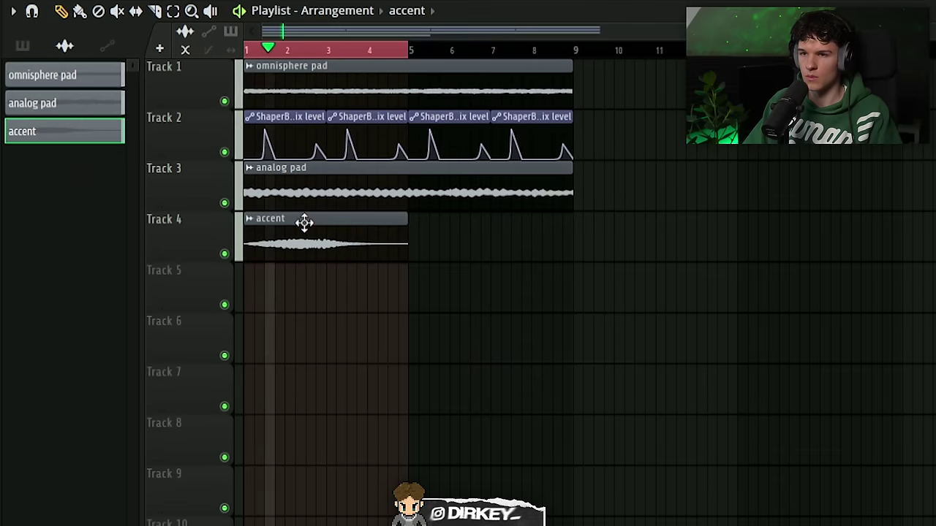
Duplicate the accent clip on Track 4 so it repeats from bar 5, and check its audio clip settings
double_click(304, 223)
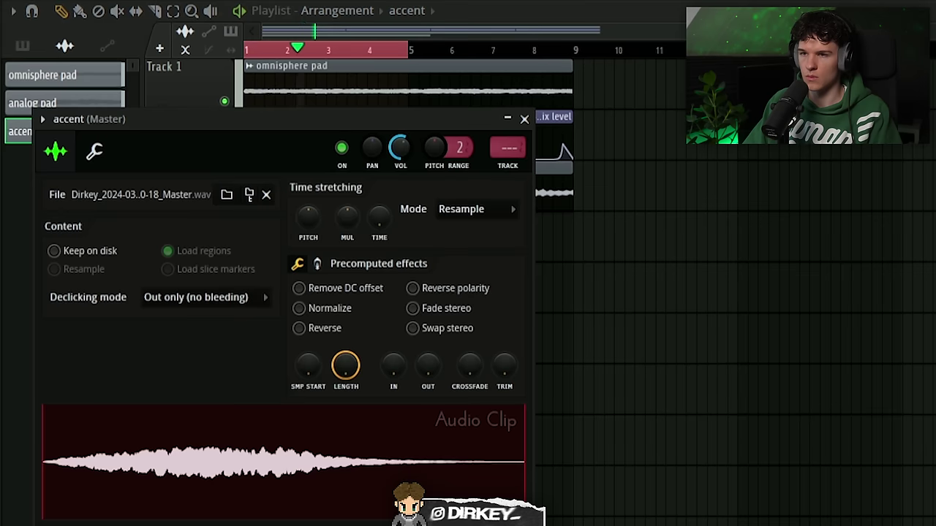
key("Escape")
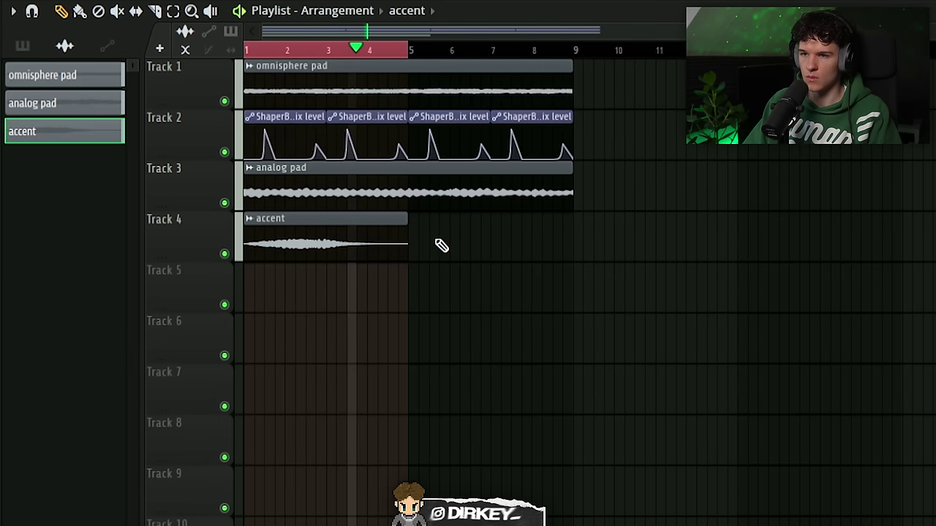
key("ctrl+b")
double_click(378, 235)
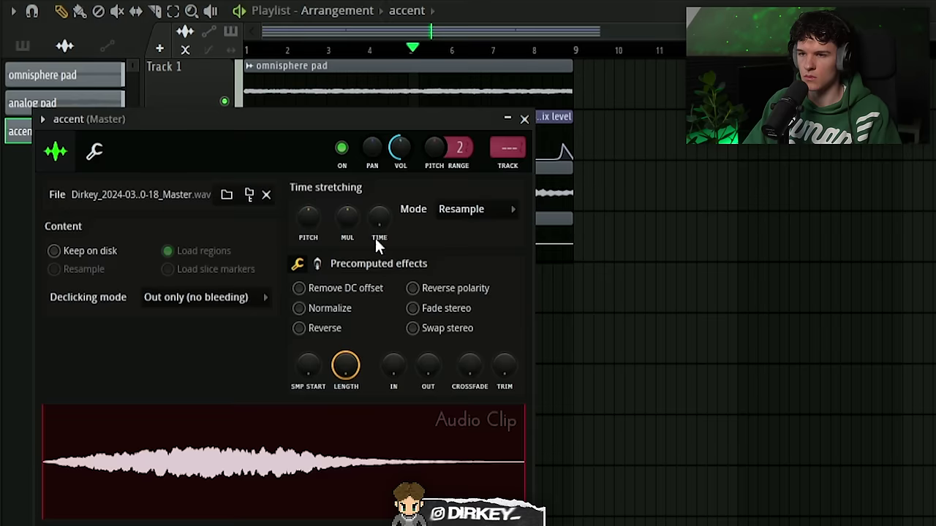
key("Escape")
double_click(431, 236)
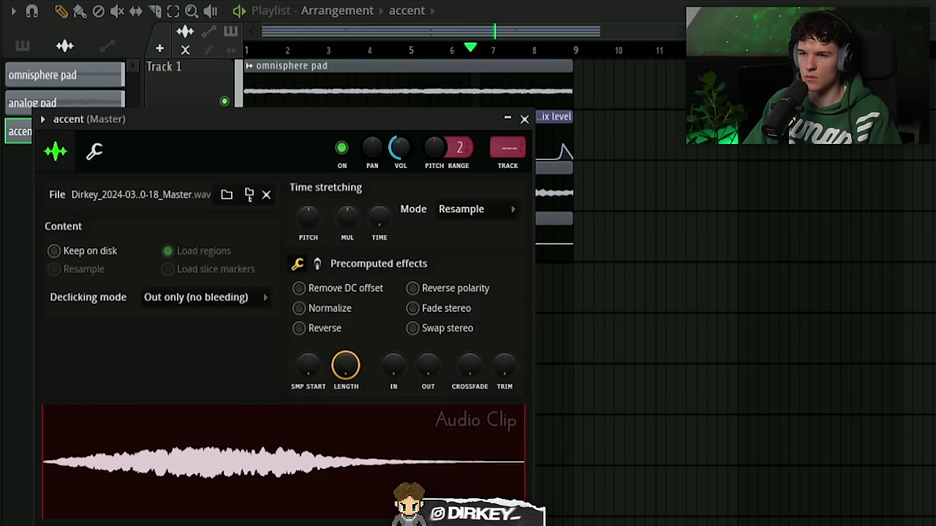
key("Escape")
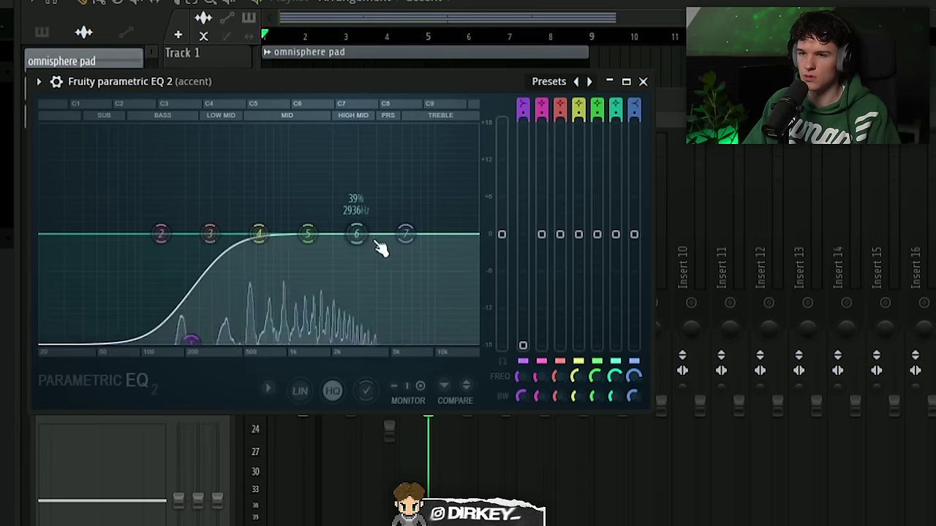
Raise band 6 on the accent track's Fruity Parametric EQ 2 and reposition its ValhallaVintageVerb window
left_click_drag(363, 237, 405, 204)
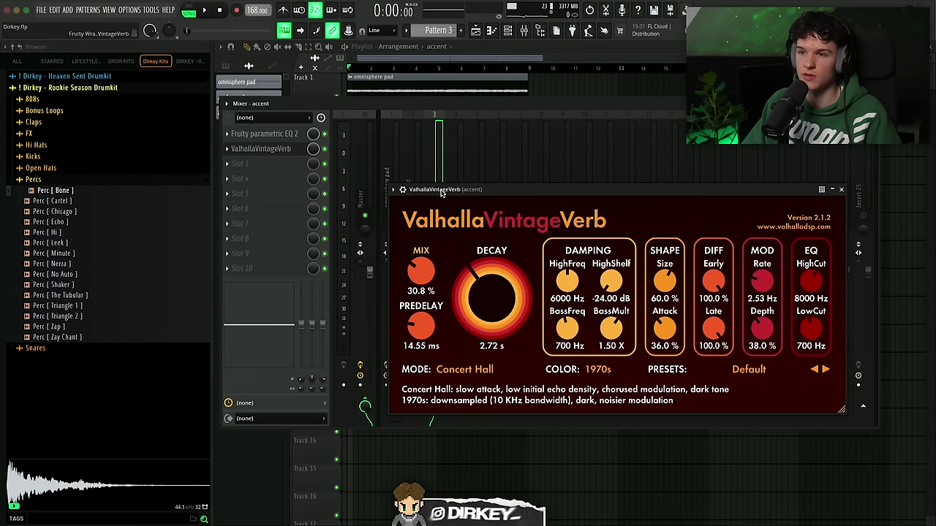
left_click_drag(441, 193, 421, 182)
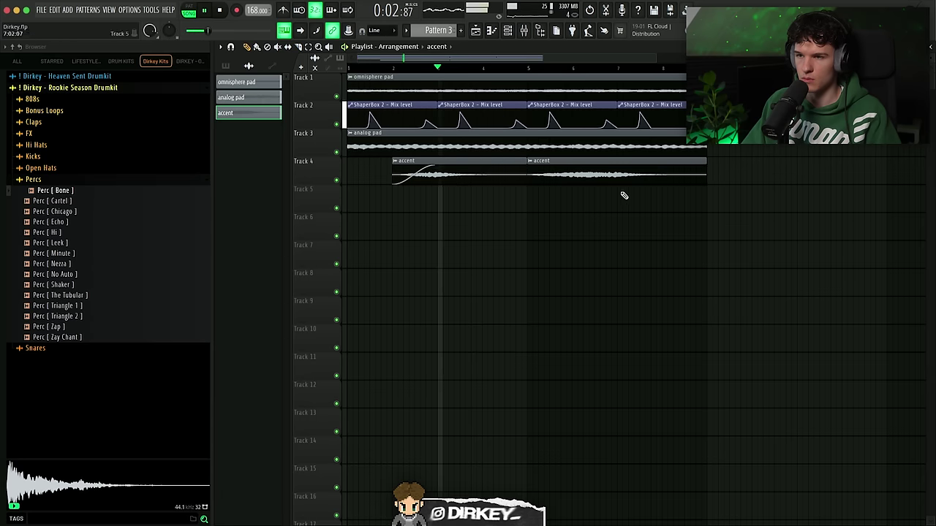
Place a copy of the faded-in accent clip at bar 6 on Track 4 in place of the second accent clip
mouse_move(629, 174)
left_mouse_down()
mouse_move(637, 174)
mouse_move(616, 176)
mouse_move(630, 174)
left_mouse_up()
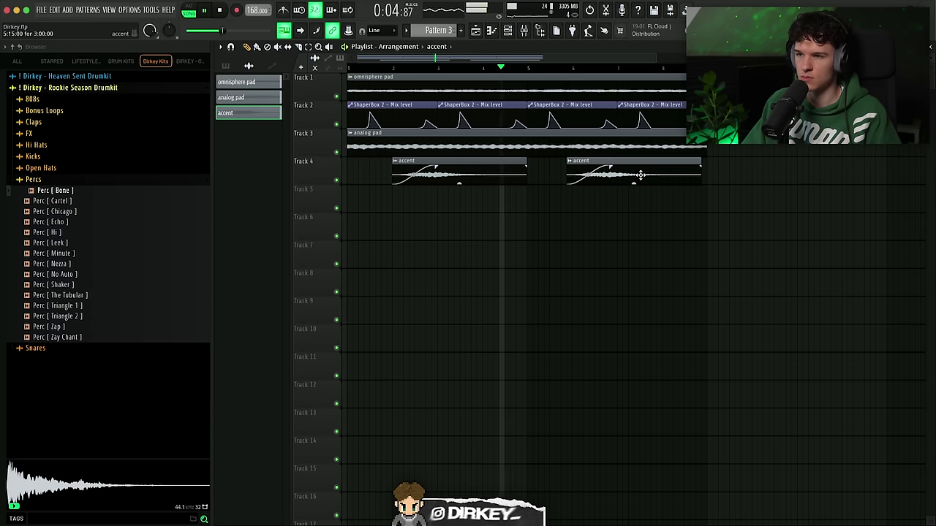
left_click(510, 32)
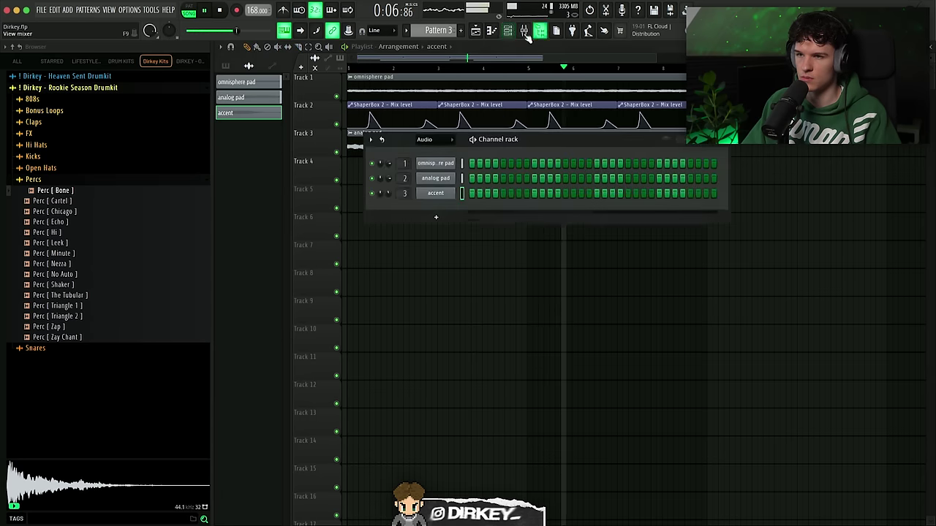
left_click(511, 34)
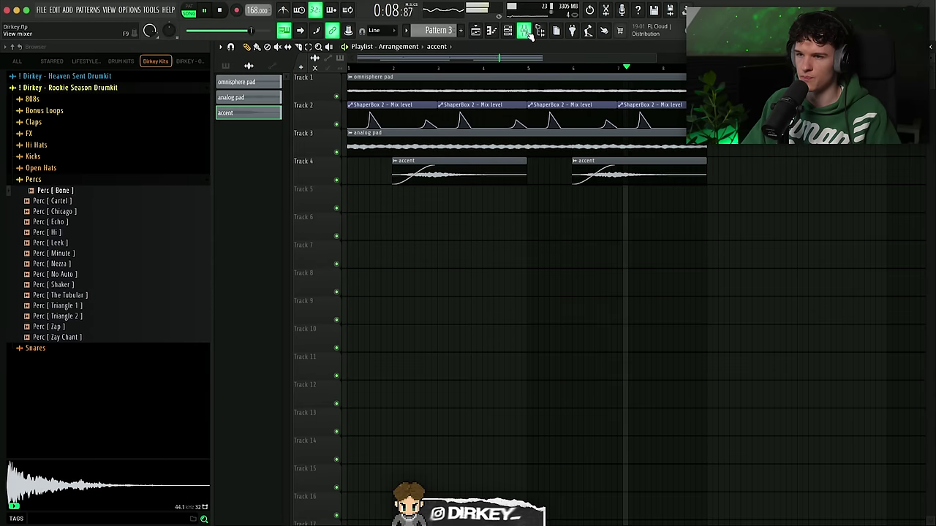
Open the mixer and check the Fruity Parametric EQ 2 and ValhallaVintageVerb on the accent track
left_click(526, 32)
left_click(264, 134)
left_click(263, 134)
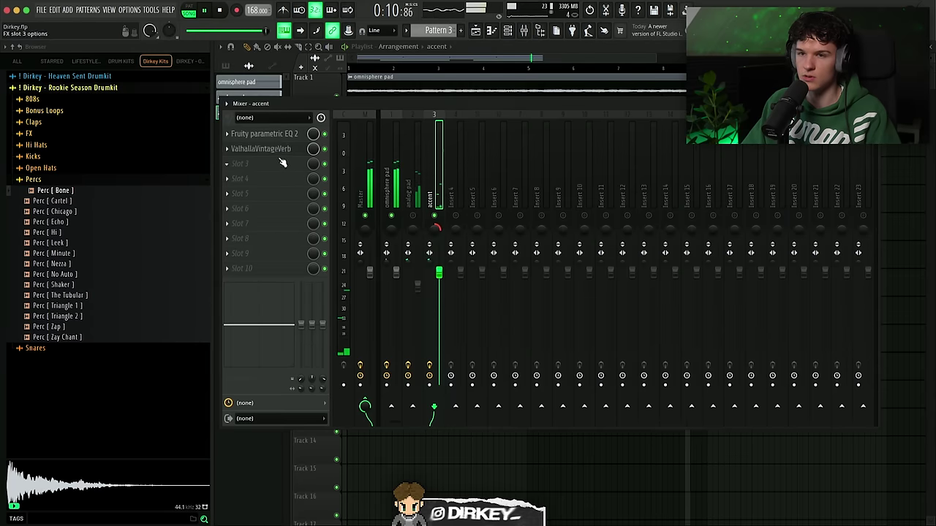
left_click(261, 149)
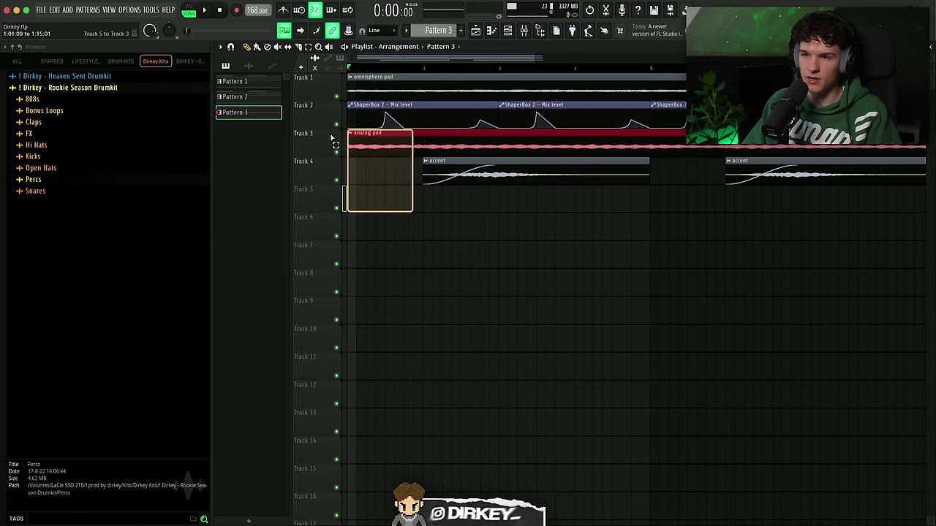
left_click_drag(335, 144, 335, 175)
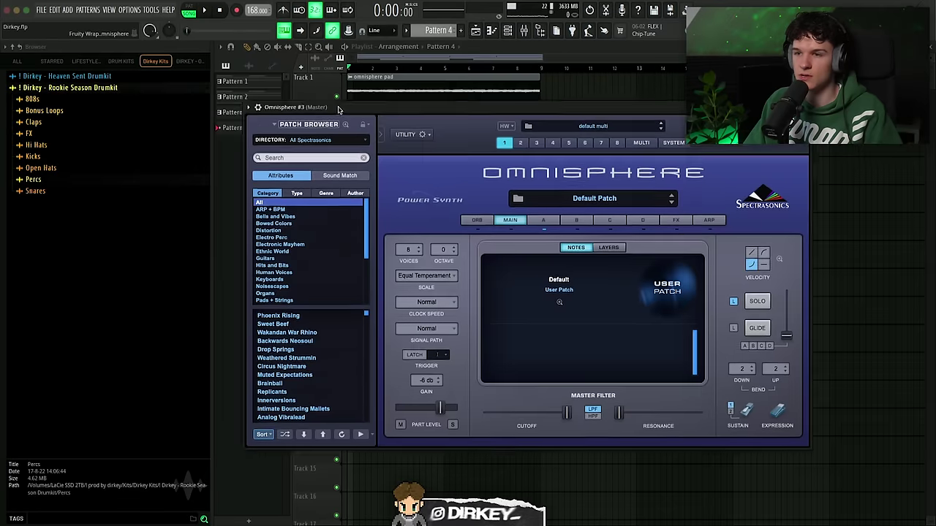
In Omnisphere #3, step through the Retro Land patches to MS20 - Dusty Saw and open its effects
left_click_drag(343, 110, 325, 107)
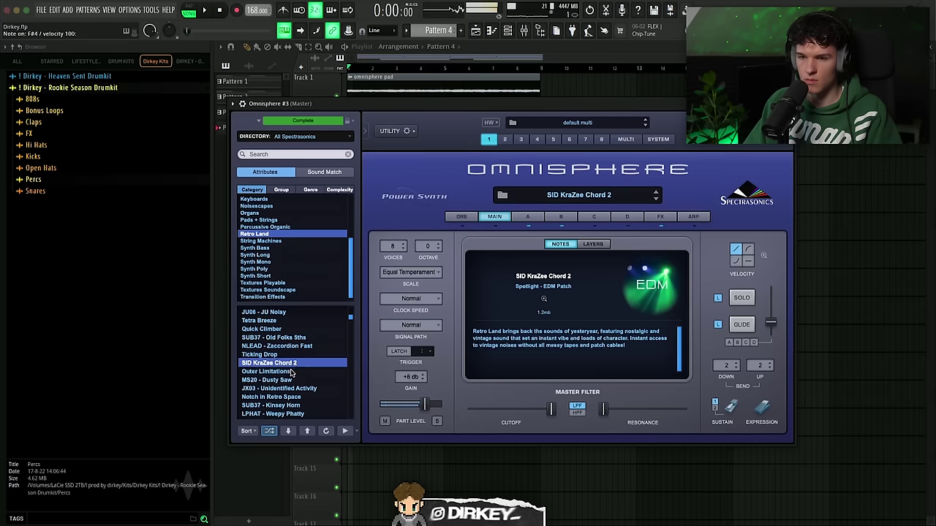
key("Down")
key("Down")
key("Down")
key("Up")
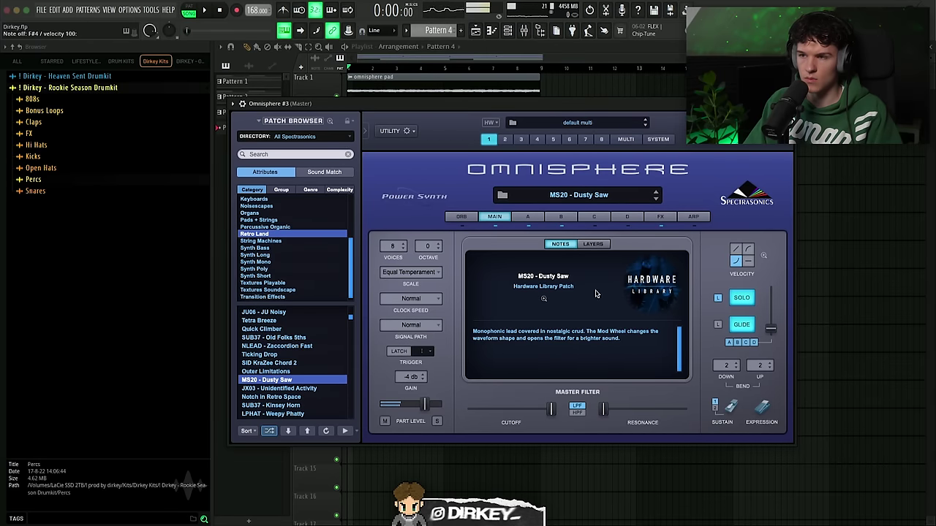
left_click(661, 218)
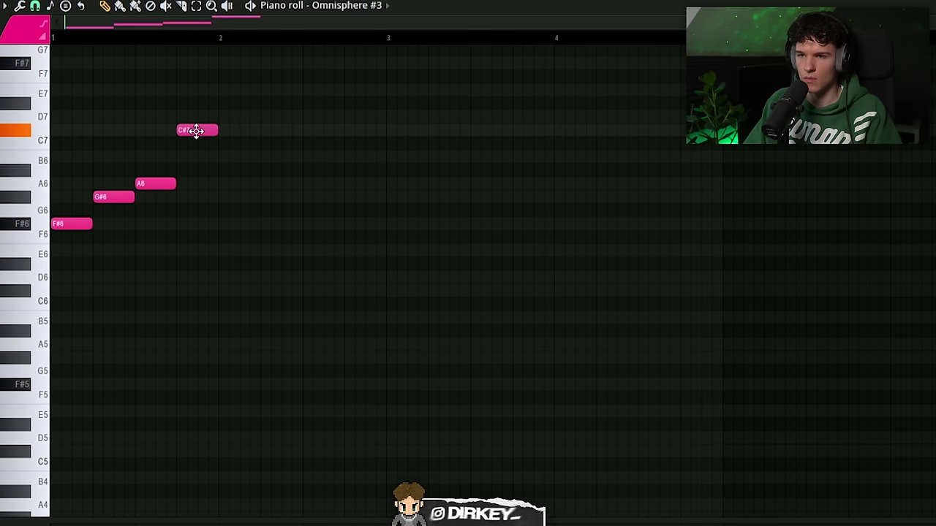
Repeat the four-note lead phrase from bar 3, remove the F#6 from that copy, and duplicate the whole pattern from bar 5
key("space")
scroll(220, 190, "up", 3)
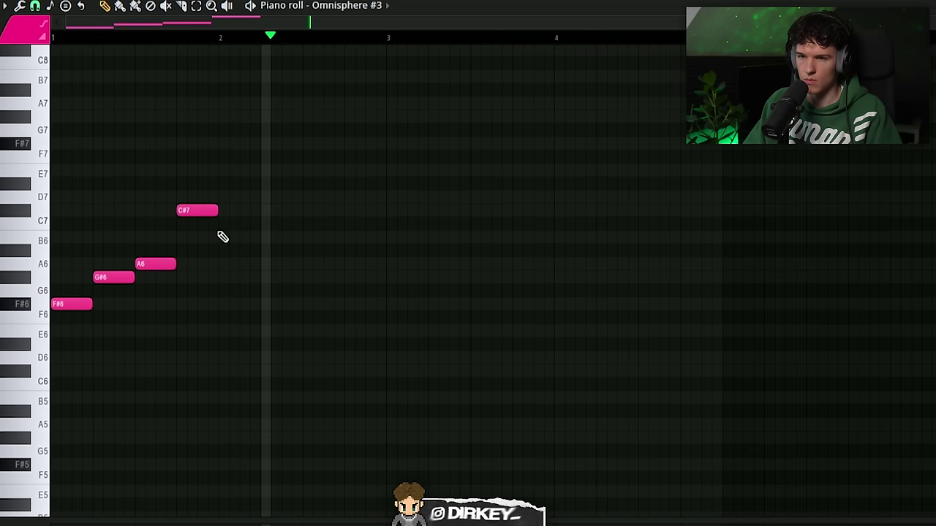
key("ctrl+a")
key("ctrl+b")
scroll(326, 146, "down", 2)
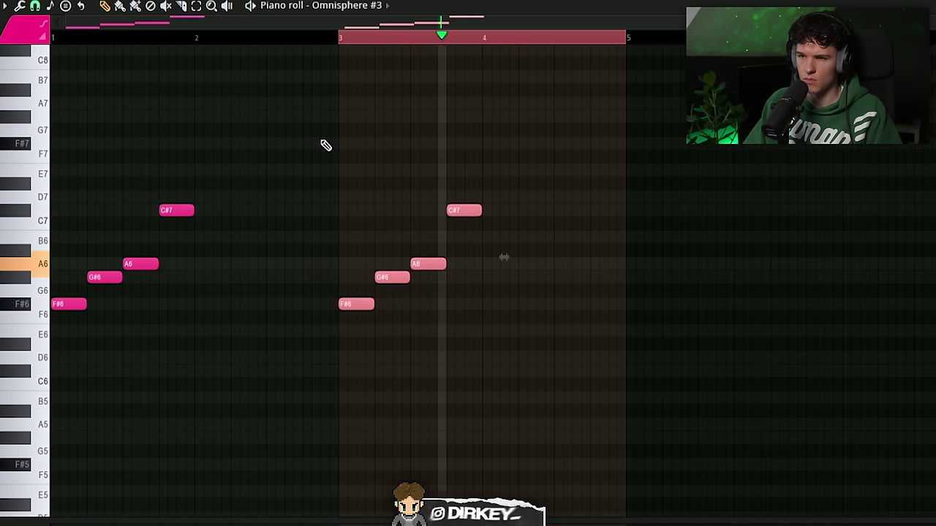
right_click(356, 303)
key("ctrl+a")
key("ctrl+b")
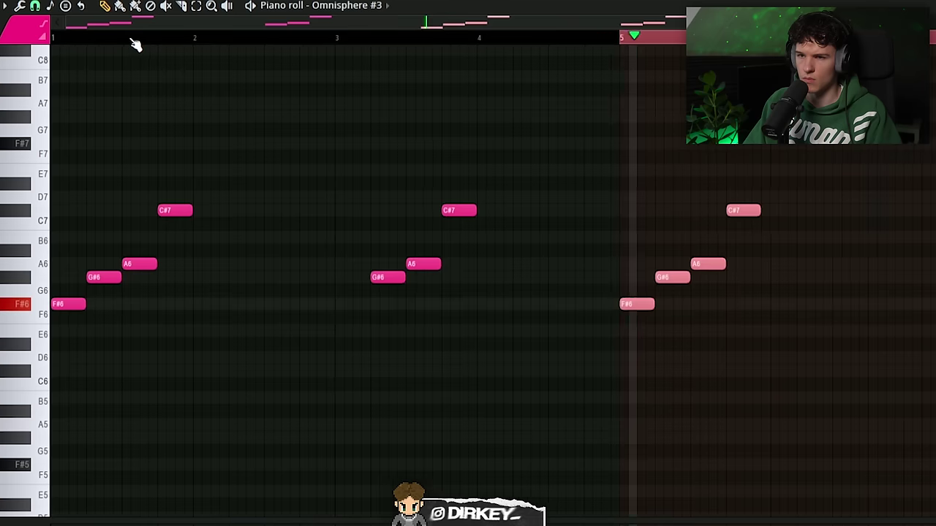
scroll(135, 45, "down", 2)
key("ctrl+d")
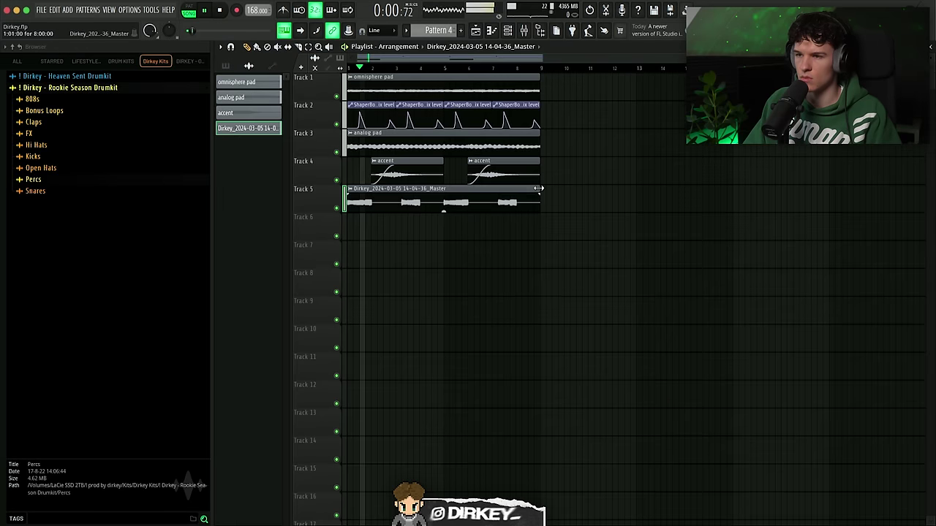
Stretch the recorded lead clip on Track 5 to 16 bars and check its audio clip settings
left_click_drag(542, 189, 732, 189)
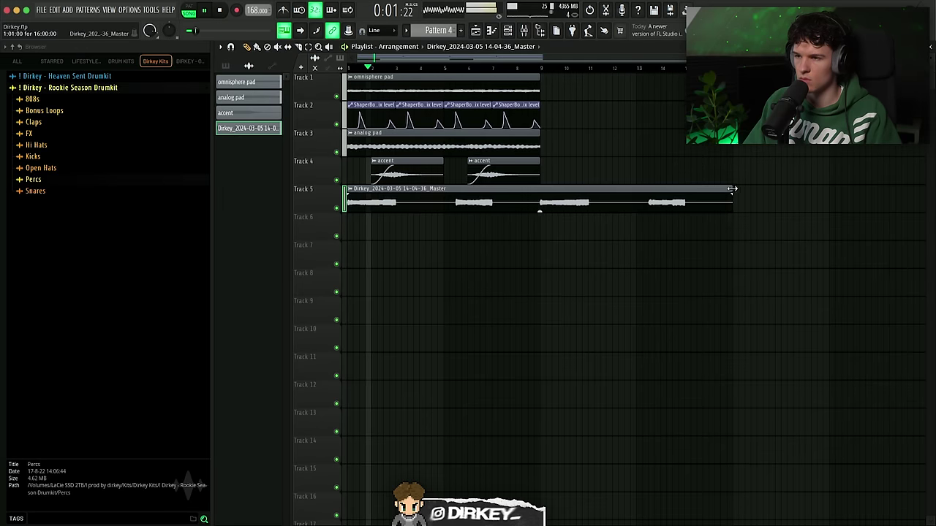
double_click(516, 202)
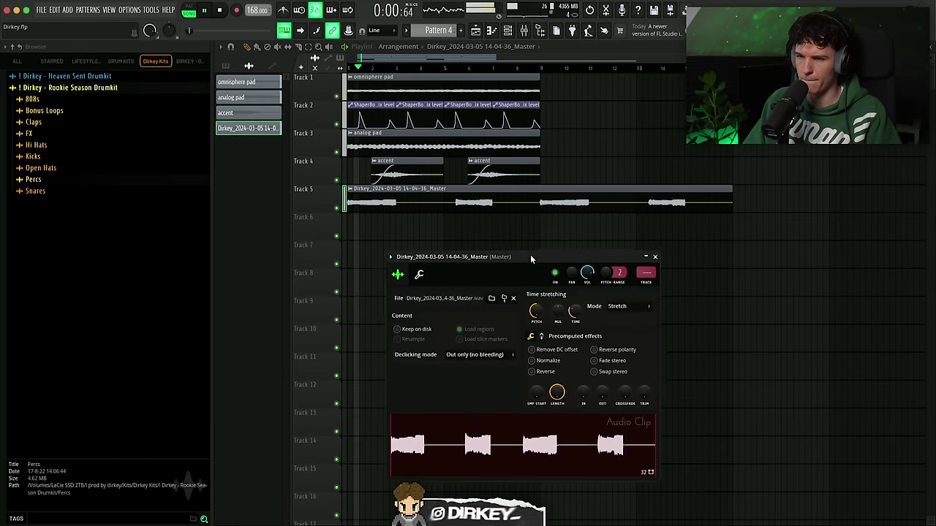
key("Escape")
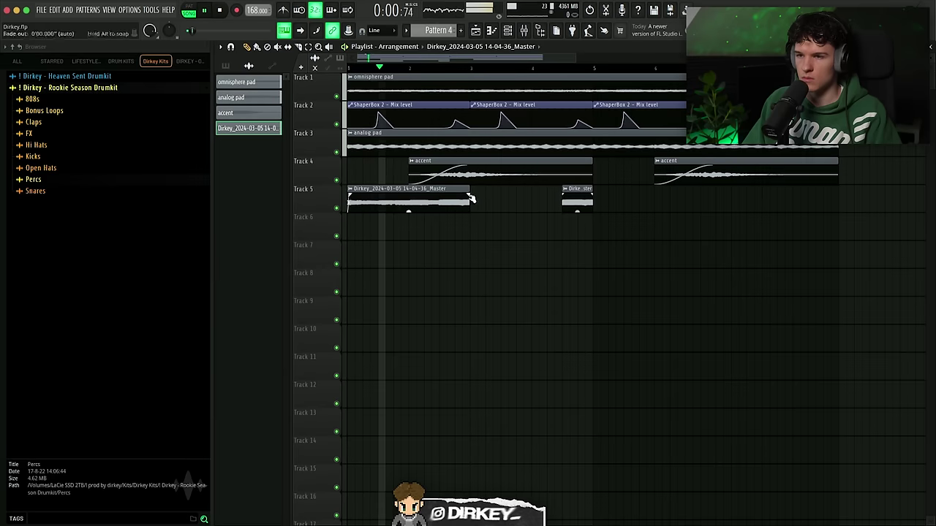
Trim the start of the short lead slice just before bar 5 on Track 5 and solo that track
scroll(567, 67, "up", 3)
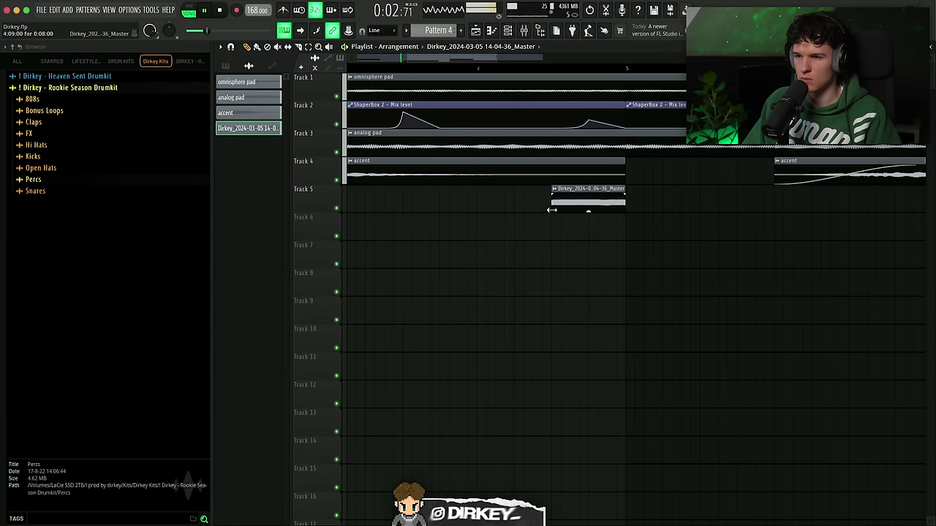
left_click_drag(545, 190, 553, 191)
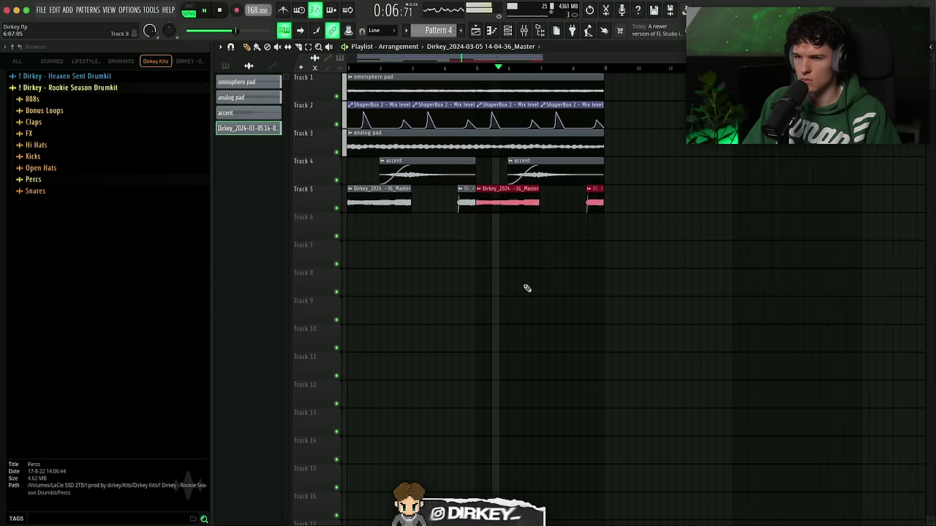
left_click(337, 209, "ctrl")
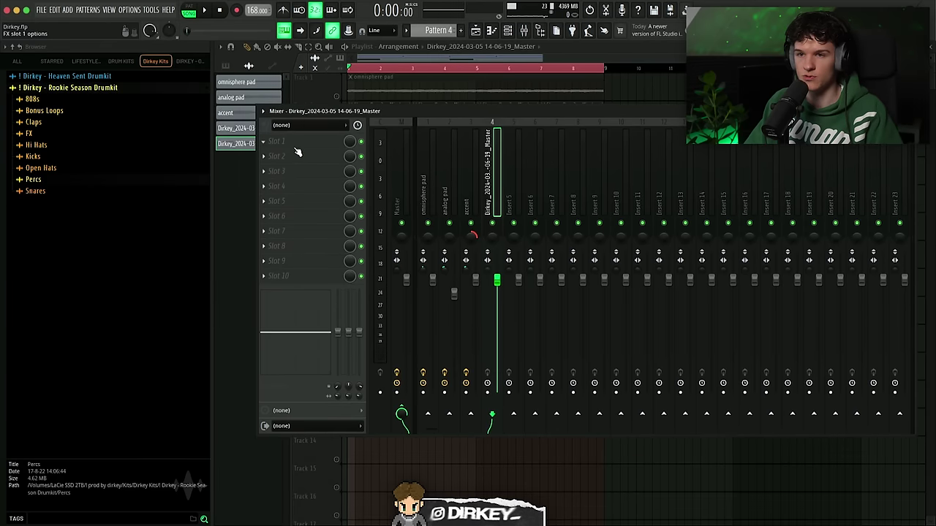
Insert Fruity Parametric EQ 2 in the first effect slot of the recorded lead's mixer track, using the 20Hz + 18kHz cut preset
left_click(298, 152)
left_click(409, 179)
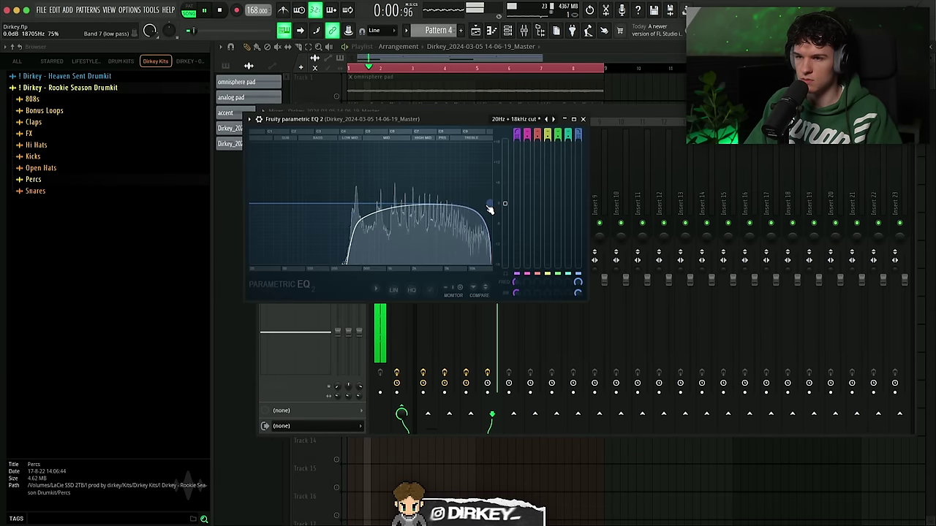
key("Escape")
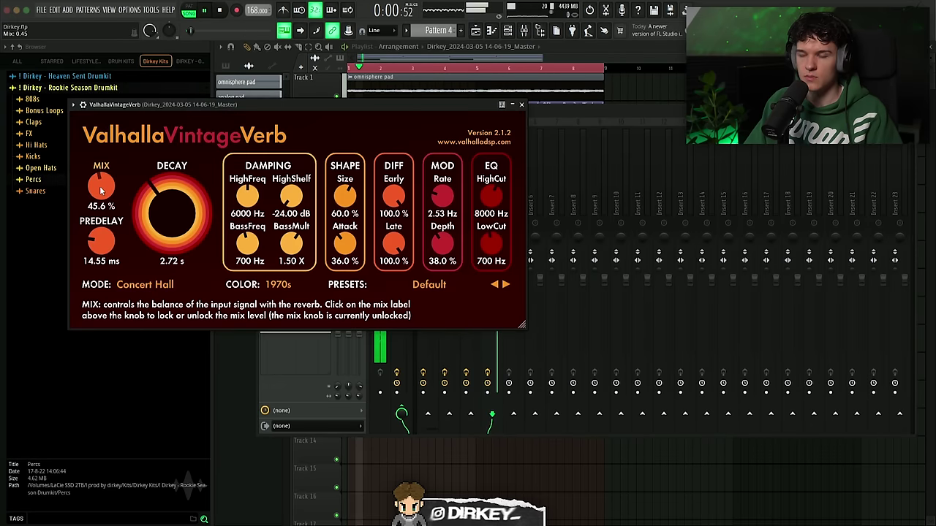
Check the UADx LA-2A Tube Compressor on the lead's mixer track and lower its ValhallaVintageVerb mix
key("Escape")
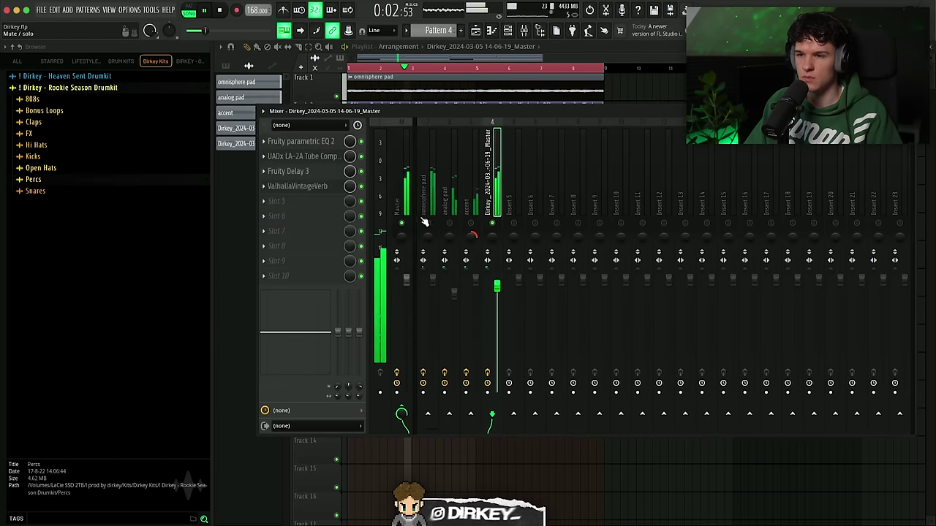
left_click(278, 157)
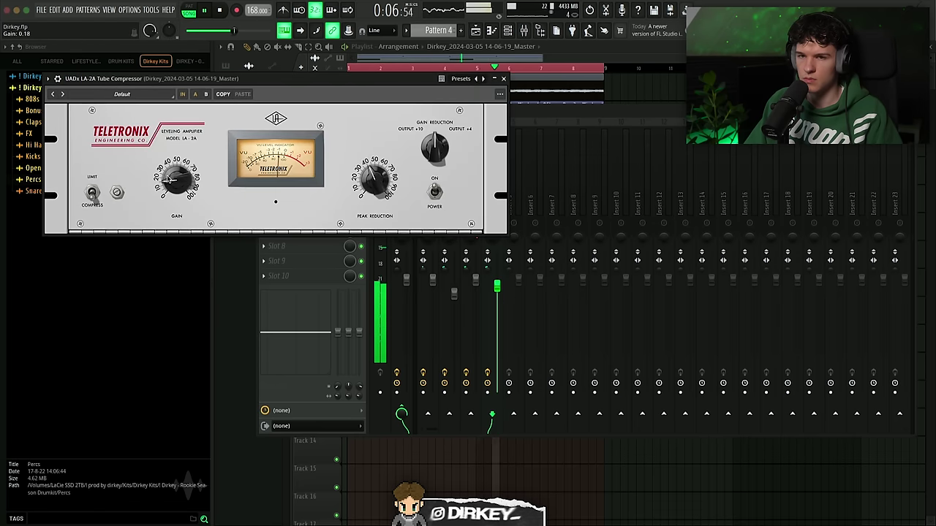
key("Escape")
left_click(301, 188)
left_click_drag(103, 187, 103, 205)
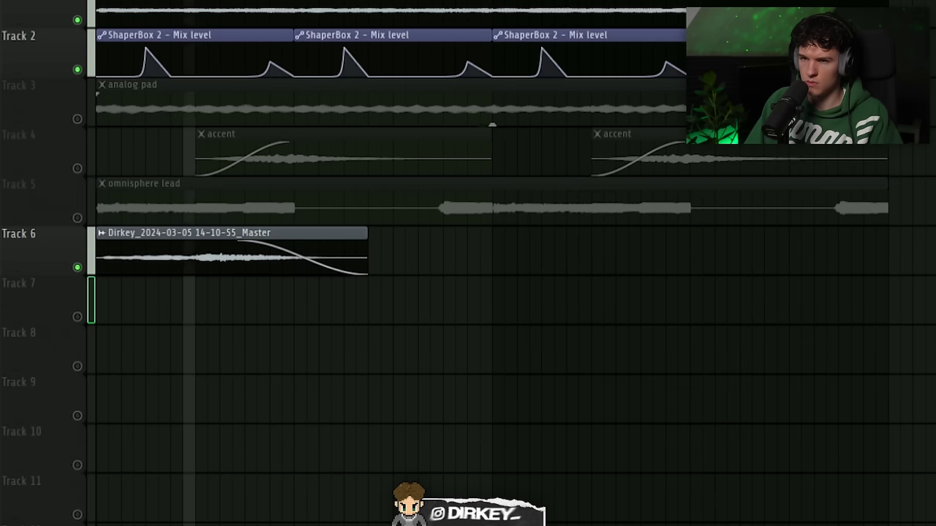
Place a copy of the vocal clip at bar 5 on Track 6 and set the vocal's ShaperBox 2 pan mix to 40%
left_click_drag(144, 242, 544, 231)
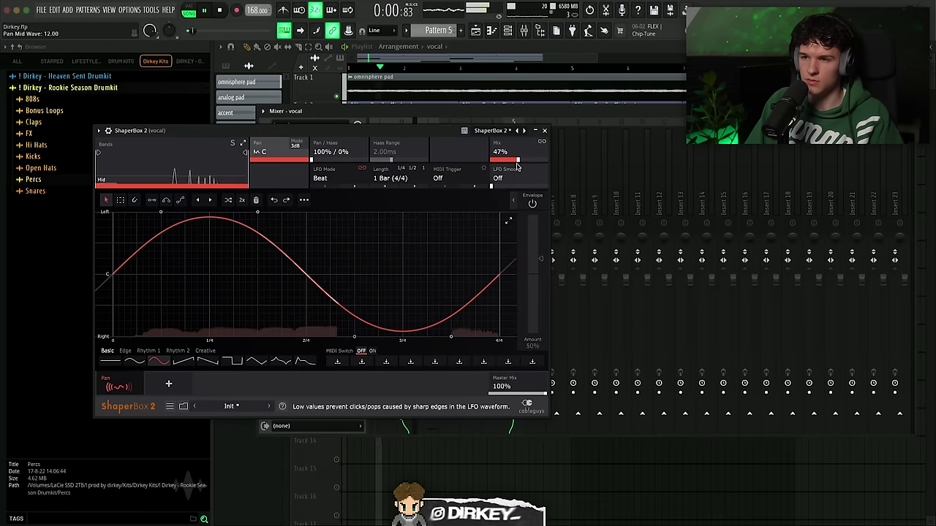
left_click_drag(516, 160, 516, 155)
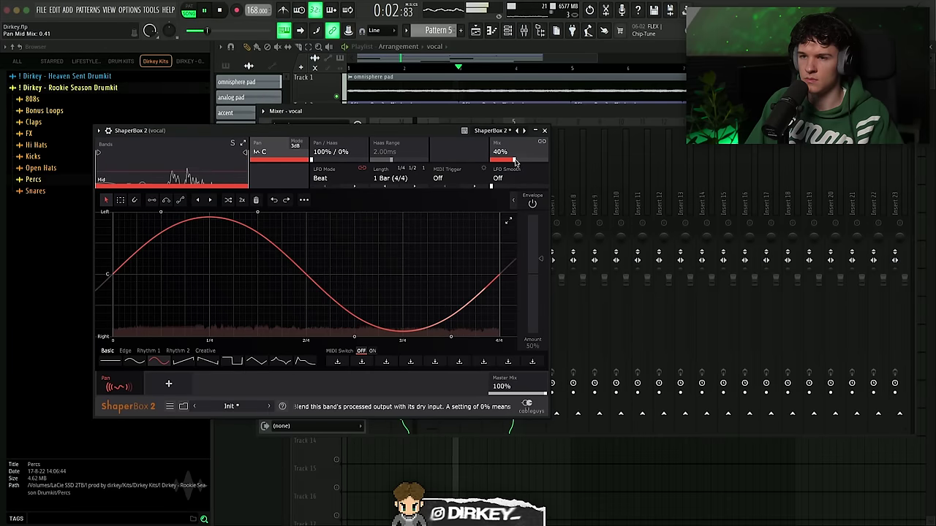
key("Escape")
Carry the lead's ValhallaVintageVerb settings over to the vocal track and set the reverb mix to about 58.8%
left_click(267, 189)
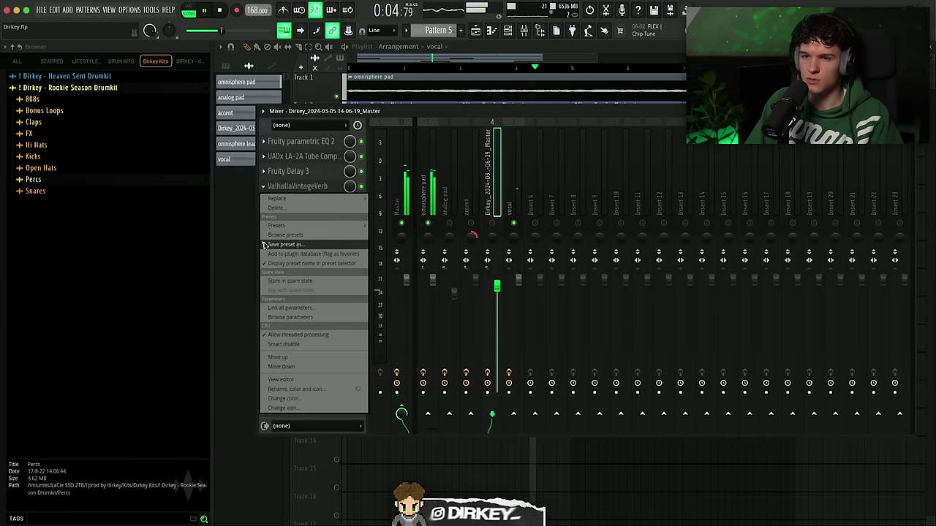
key("Escape")
left_click(297, 186)
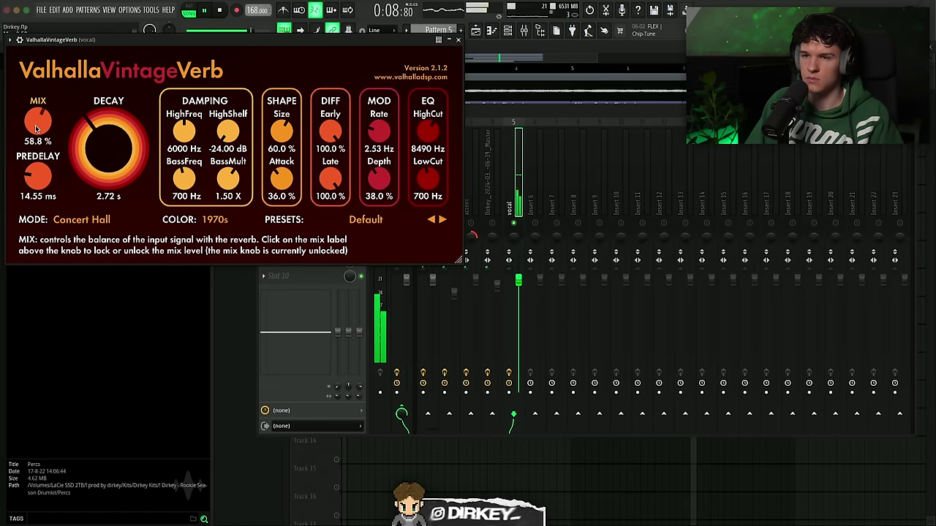
key("Escape")
Add a Keyscape instrument channel for the new piano pattern
left_click(283, 167)
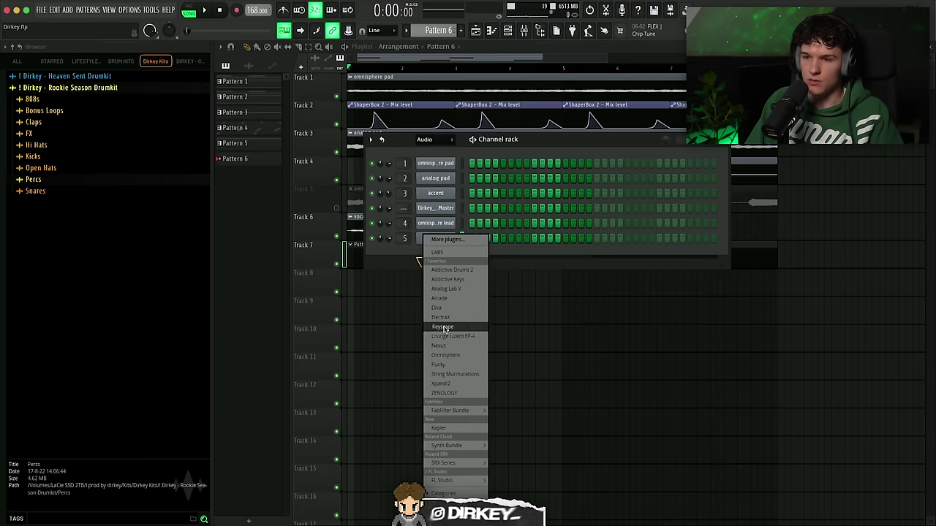
left_click(442, 327)
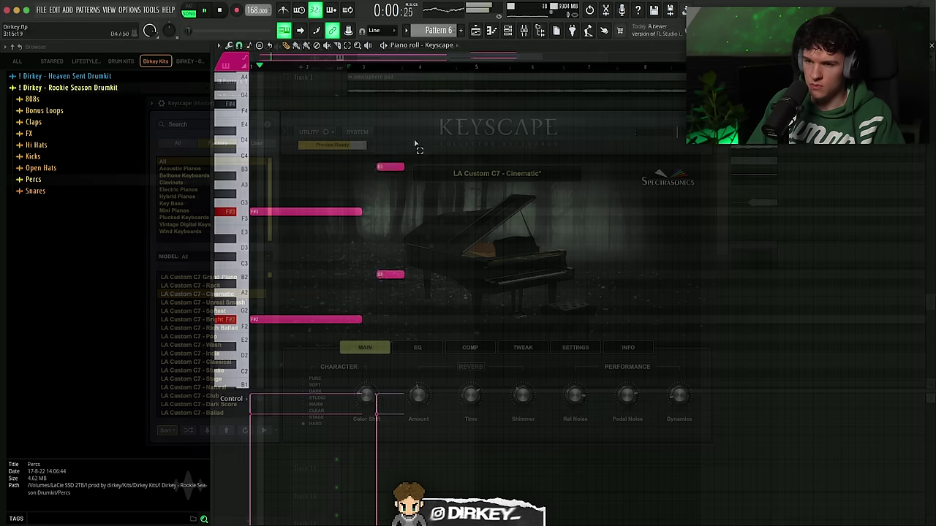
Duplicate the B2 and B3 octave notes, move the copies up to C#3 and C#4, and lengthen them to bar 5
key("ctrl+b")
left_click_drag(422, 273, 459, 258)
left_click_drag(417, 335, 442, 336)
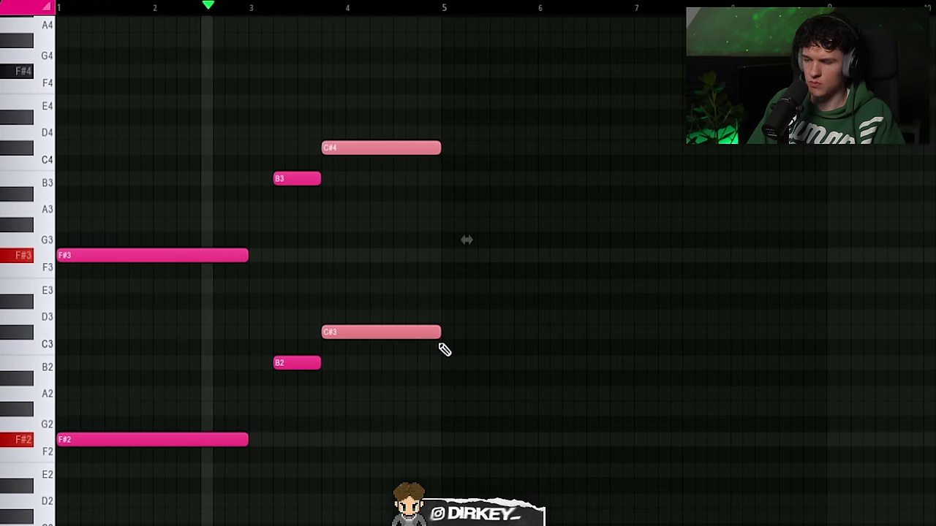
left_click(457, 359)
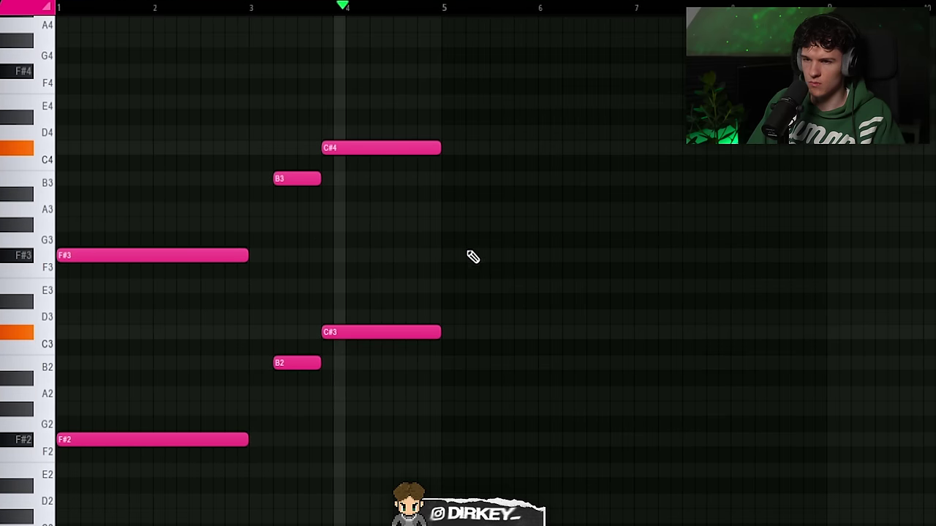
Duplicate the four-bar piano phrase from bar 5 and adjust the pitch of the copied closing notes
key("ctrl+b")
left_click_drag(680, 126, 675, 149)
left_click(788, 338)
key("Up")
left_click(771, 326)
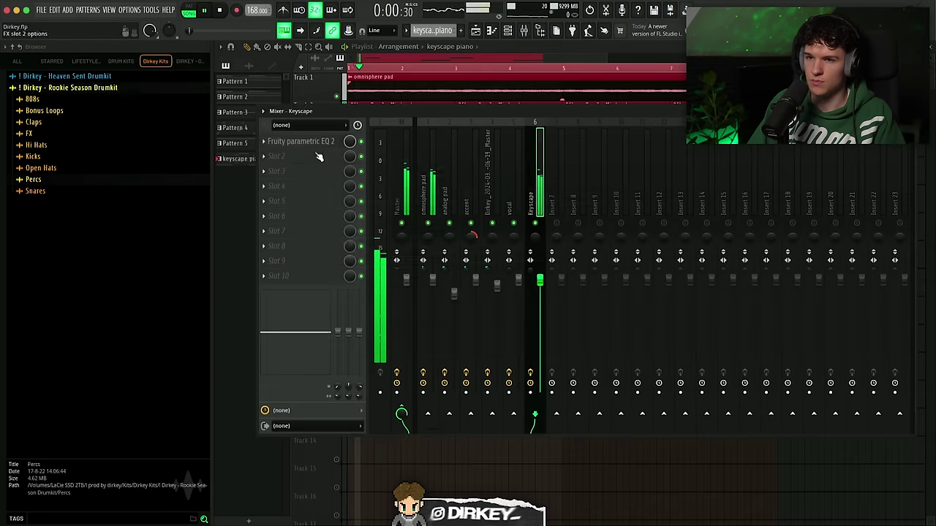
Shape the Keyscape track's Fruity Parametric EQ 2 by raising bands 3 and 6 and setting the band 7 high shelf to about 5.7 dB
left_click(307, 142)
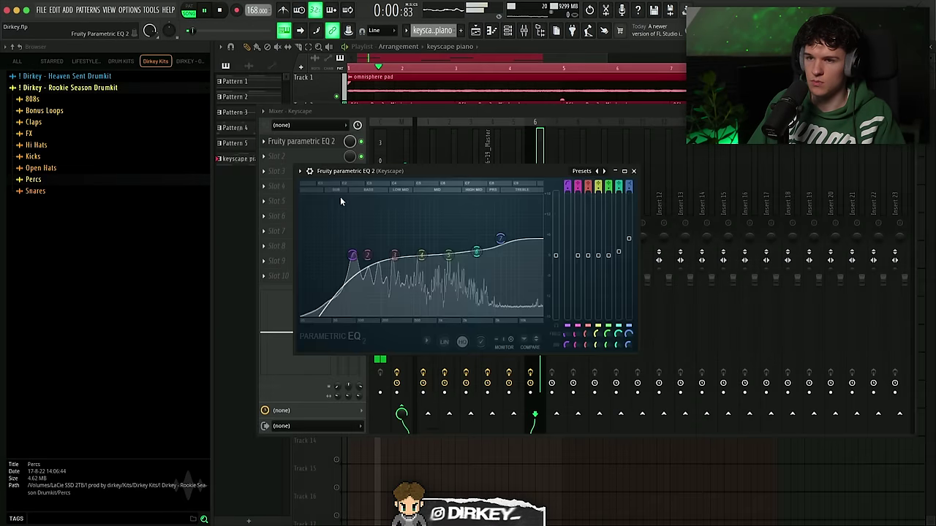
left_click_drag(395, 255, 372, 248)
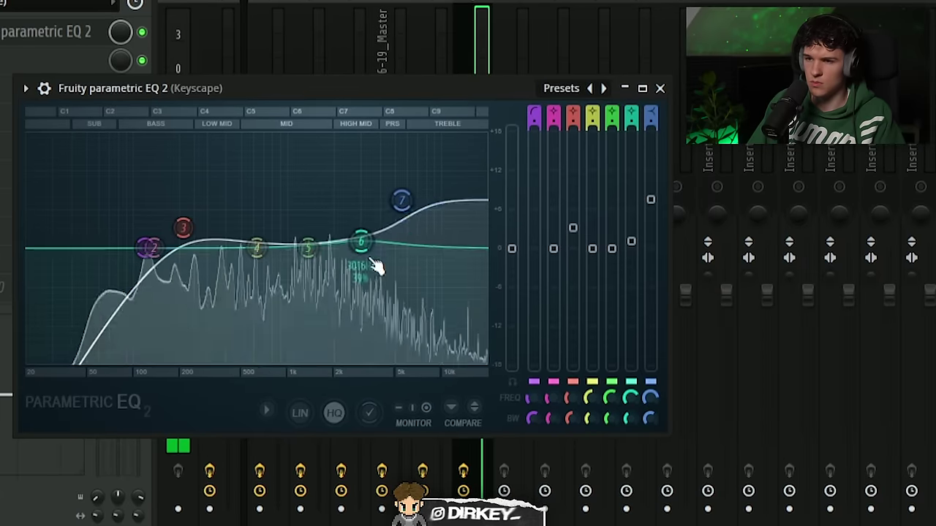
left_click_drag(402, 199, 405, 204)
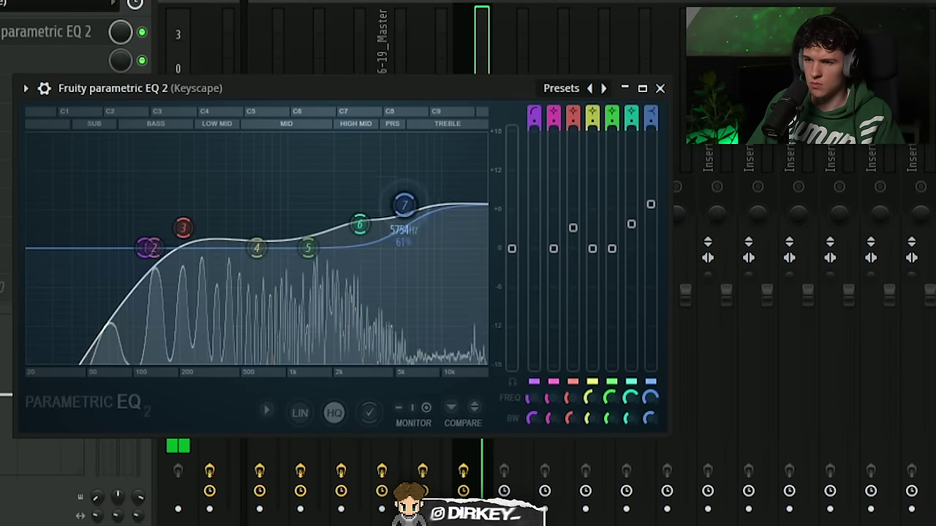
left_click_drag(187, 233, 170, 221)
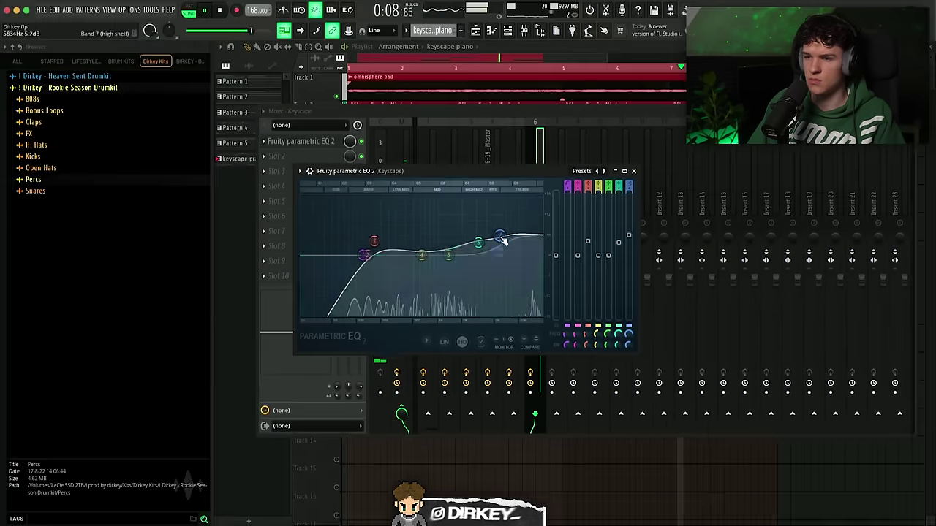
left_click(656, 103)
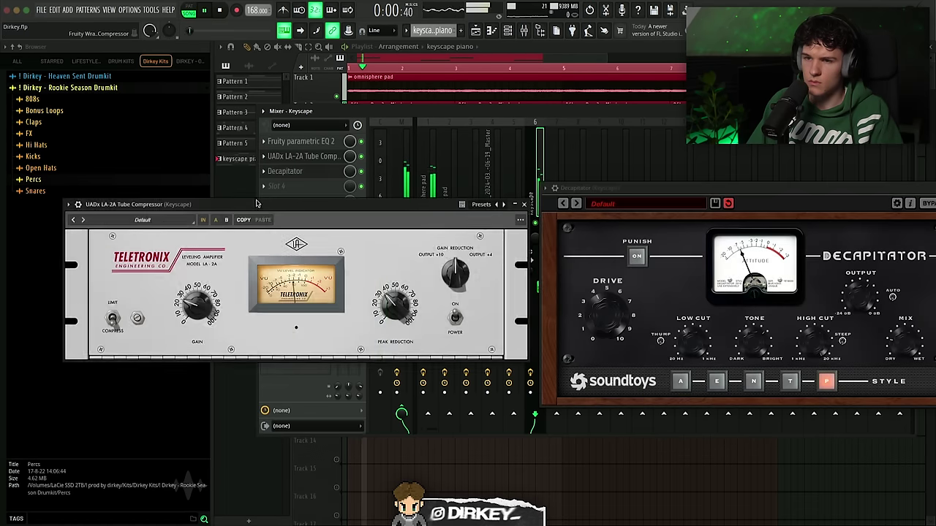
Lay out the Keyscape track's UADx LA-2A and Decapitator windows and check its ValhallaVintageVerb settings
left_click_drag(281, 219, 281, 181)
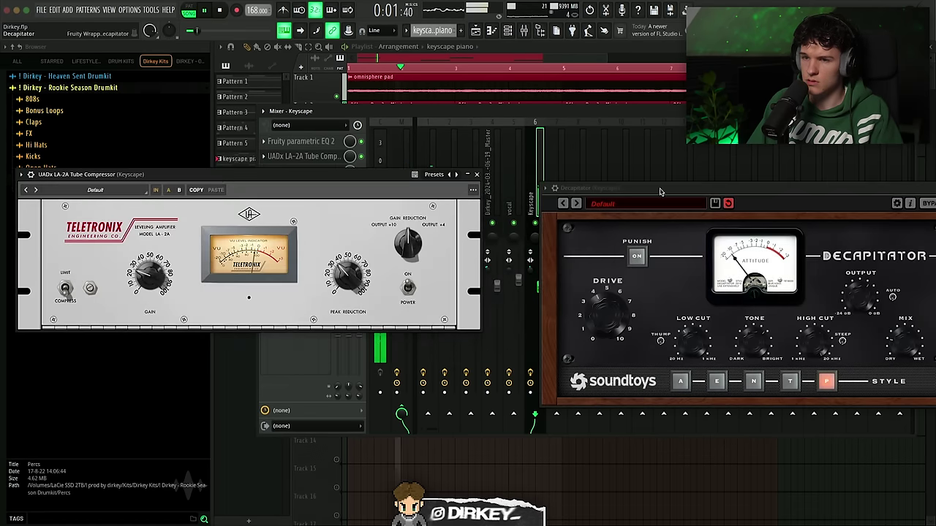
left_click_drag(660, 192, 468, 153)
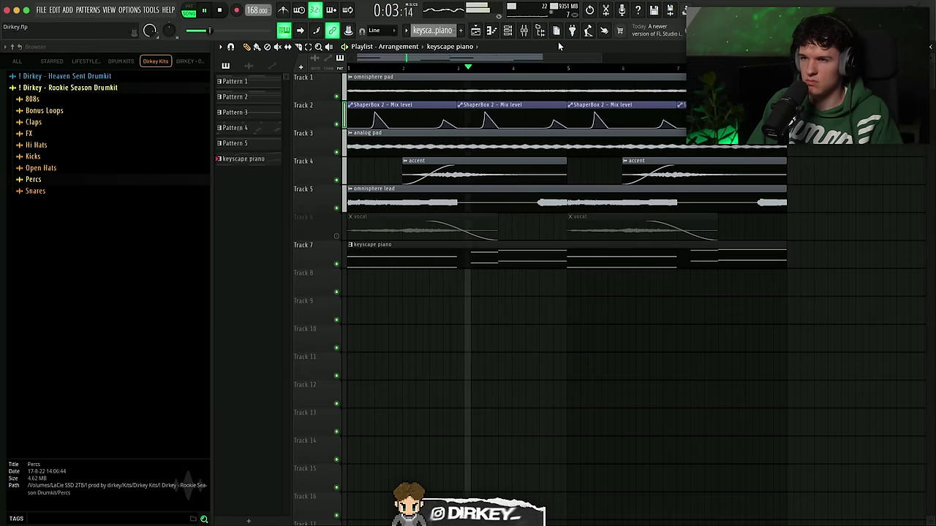
key("F9")
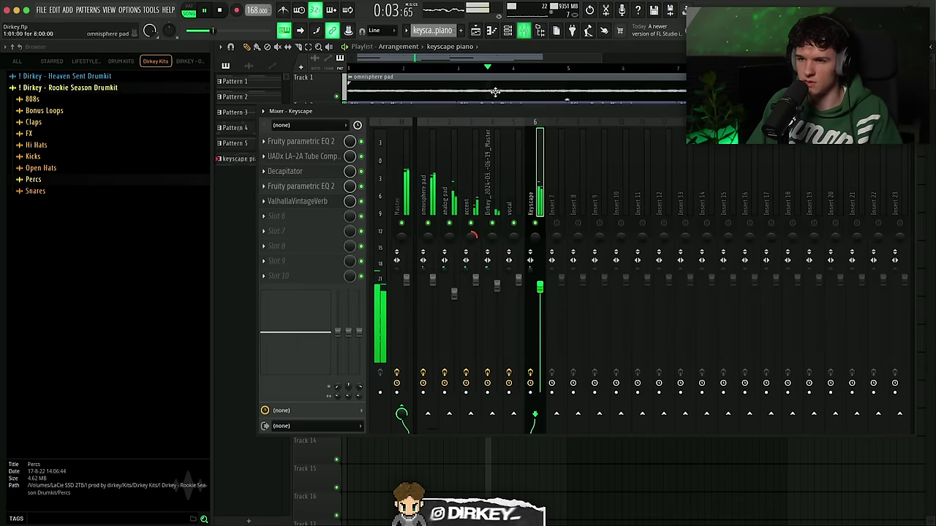
left_click(318, 201)
left_click_drag(396, 132, 376, 139)
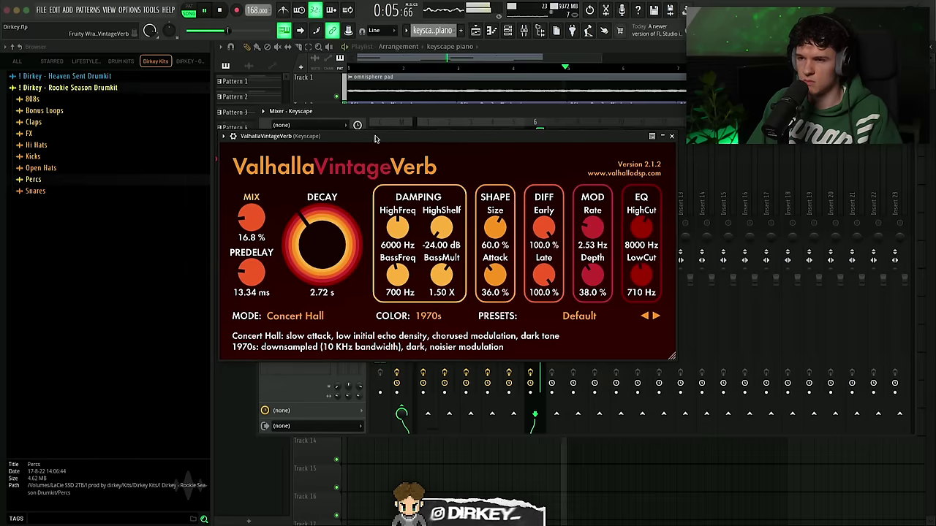
key("Escape")
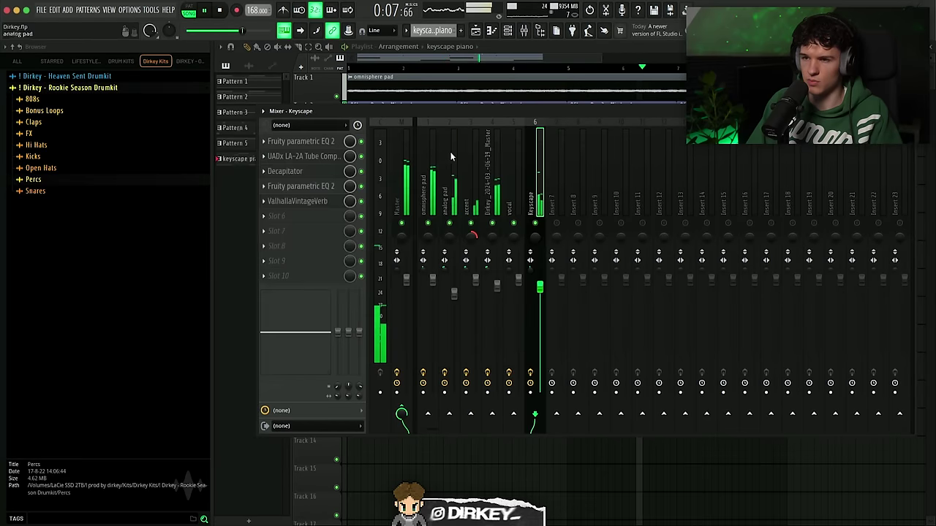
key("F9")
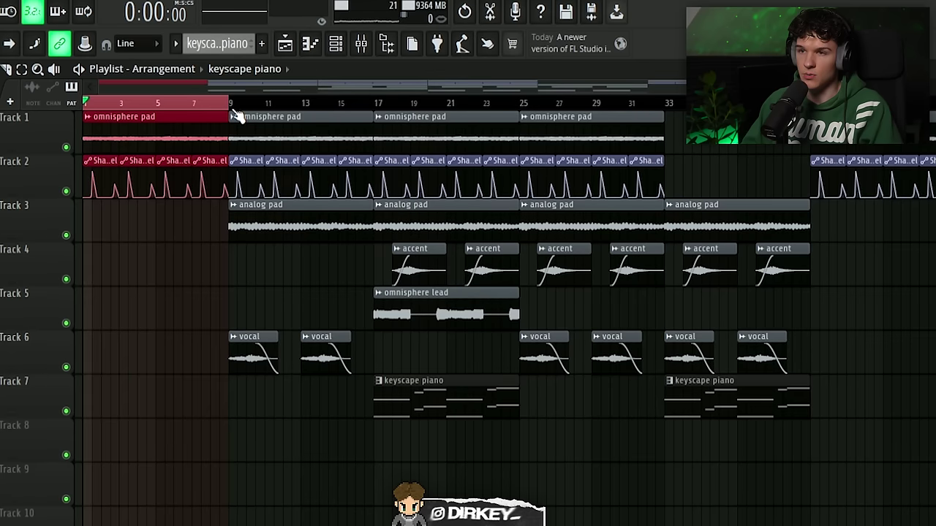
Place two-bar keyscape piano clips at bars 9 and 13 on Track 7
left_click_drag(229, 103, 810, 103)
left_click(522, 103)
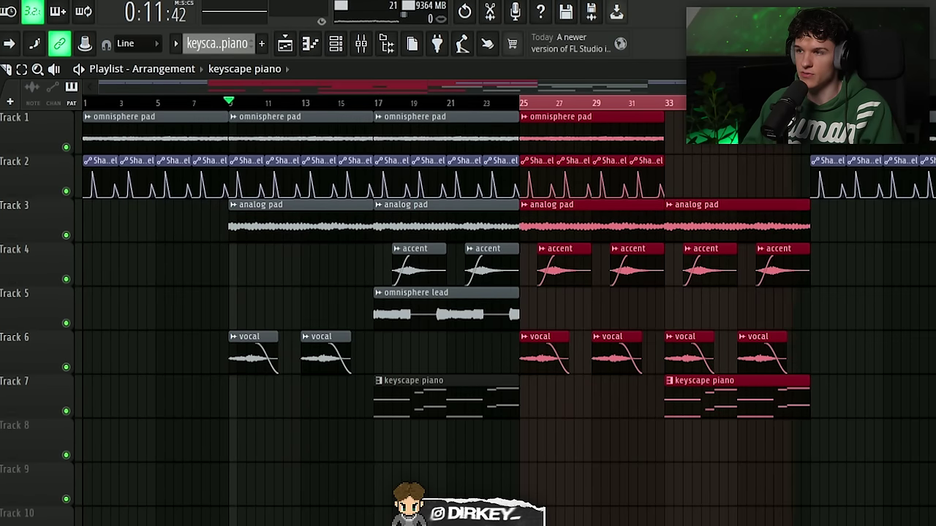
left_click(781, 171)
left_click_drag(394, 406, 299, 405)
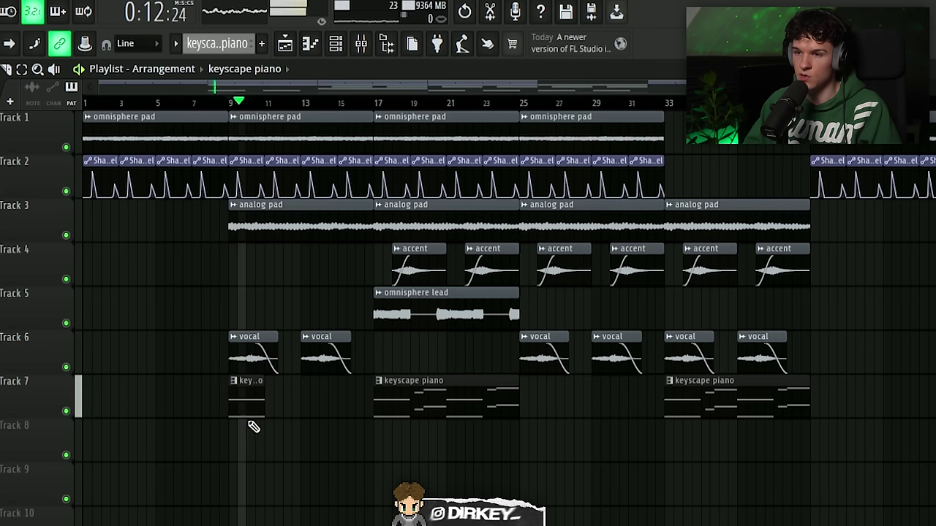
double_click(246, 414)
key("F7")
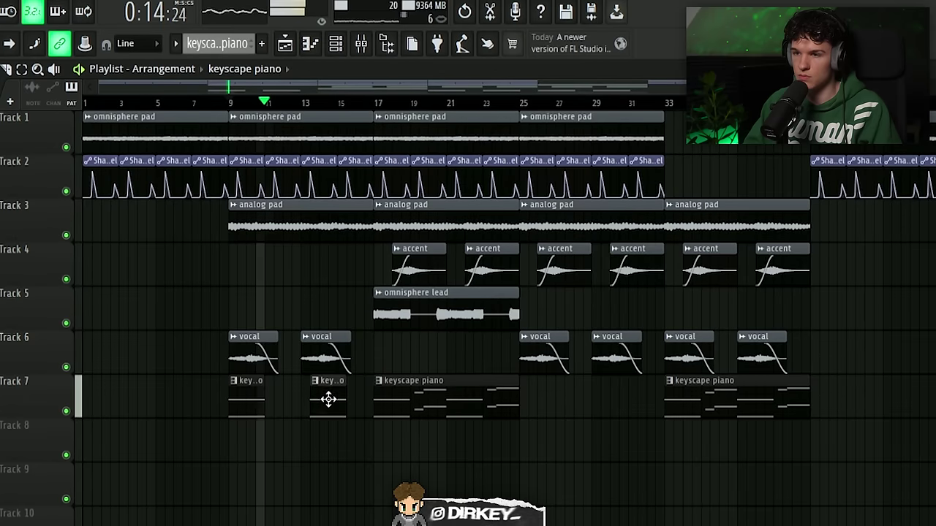
left_click_drag(329, 399, 318, 398)
Duplicate the two short keyscape piano clips from bars 9 and 13 to bars 25 and 29 on the same track
left_click_drag(224, 376, 344, 417)
left_click_drag(251, 409, 516, 410)
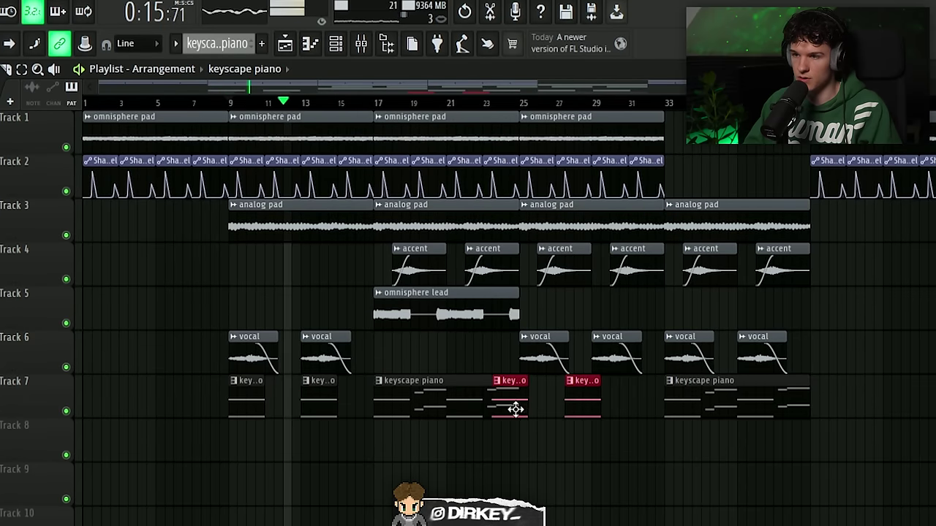
left_click(553, 432)
left_click_drag(212, 374, 370, 459)
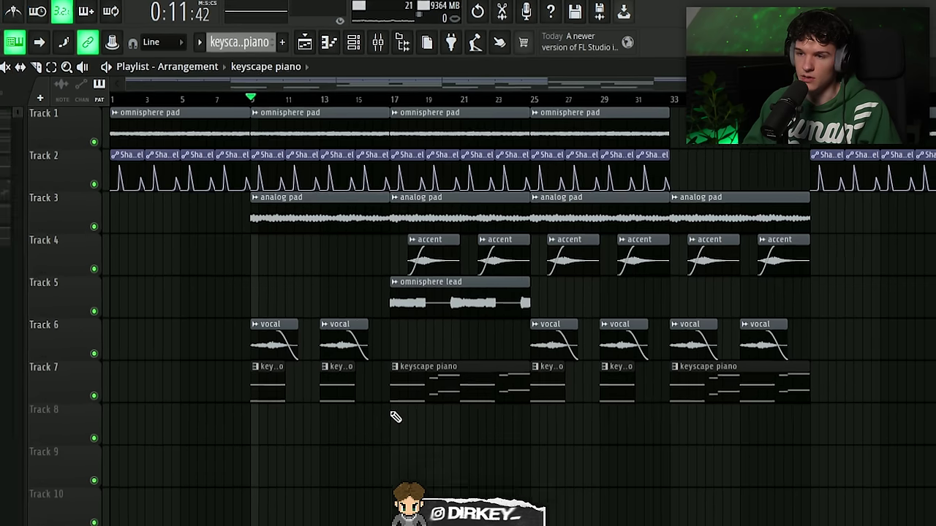
left_click_drag(378, 419, 535, 469)
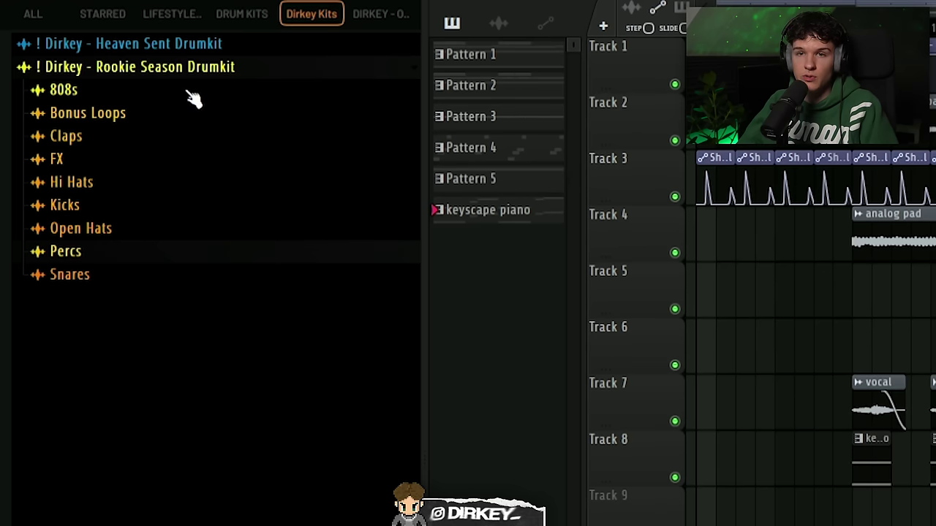
Look through the sound folders of the Rookie Season and Heaven Sent drumkits
left_click(140, 66)
left_click(109, 66)
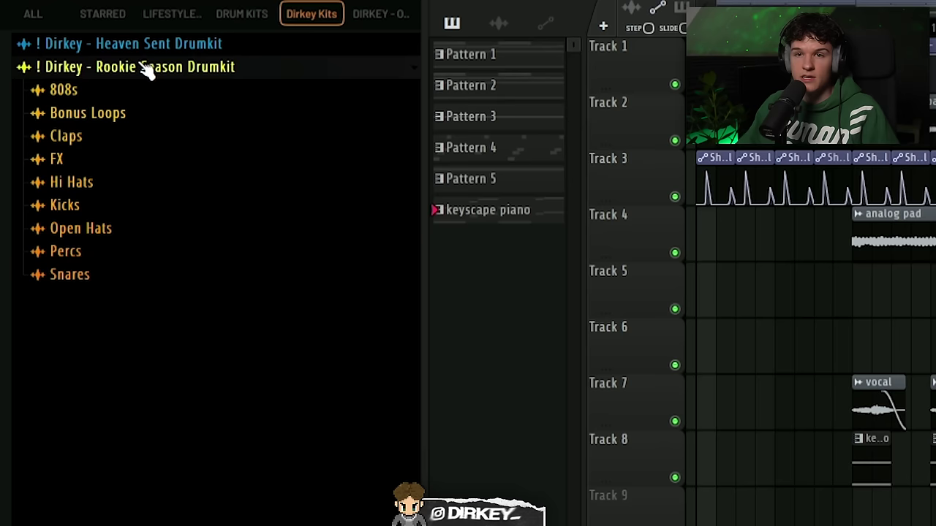
left_click(136, 68)
left_click(118, 68)
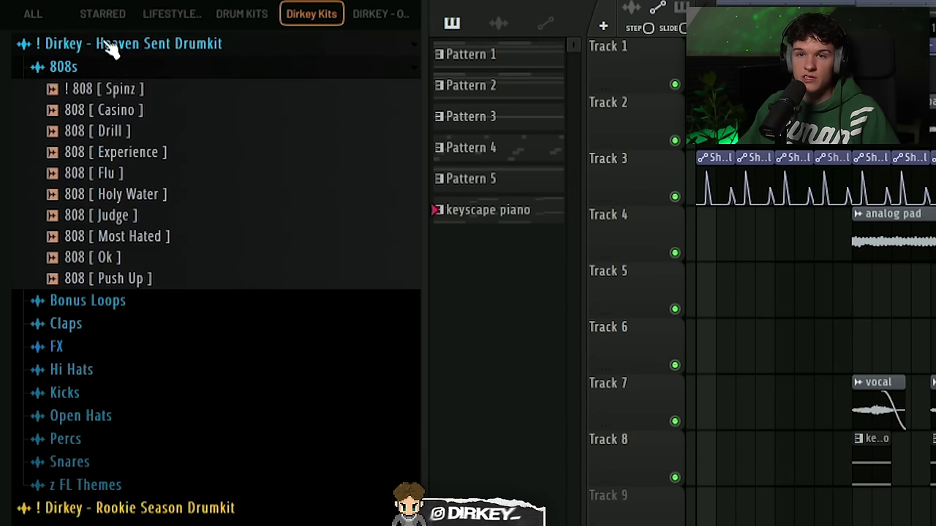
left_click(108, 46)
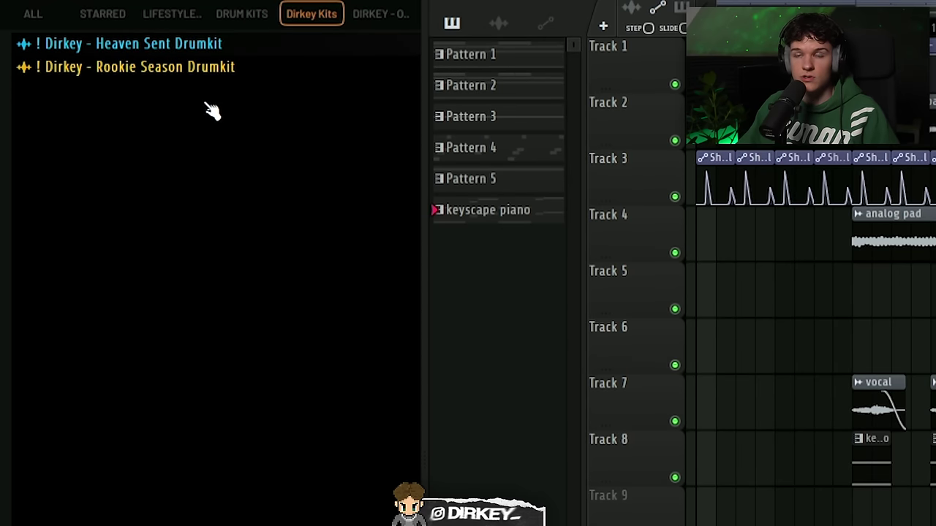
left_click(124, 44)
left_click(74, 67)
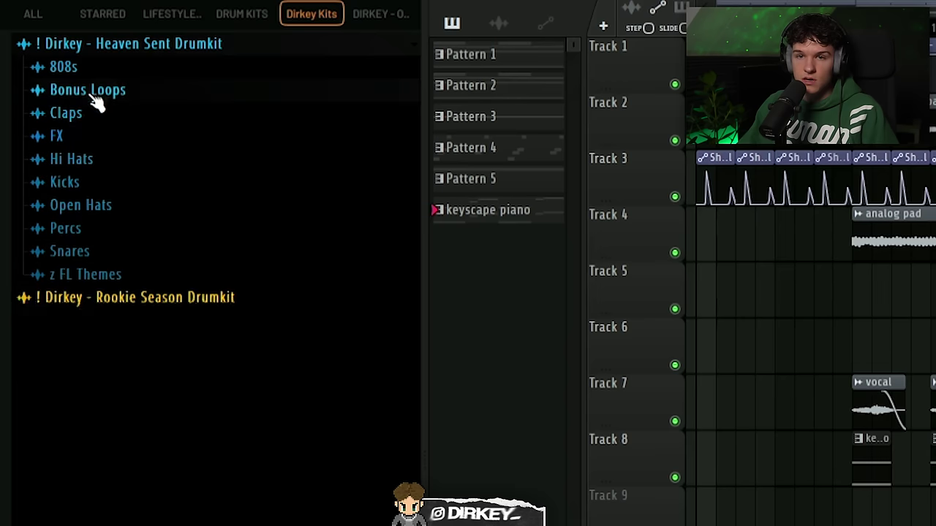
left_click(81, 206)
left_click(86, 207)
left_click(82, 229)
left_click(82, 230)
left_click(75, 254)
left_click(79, 254)
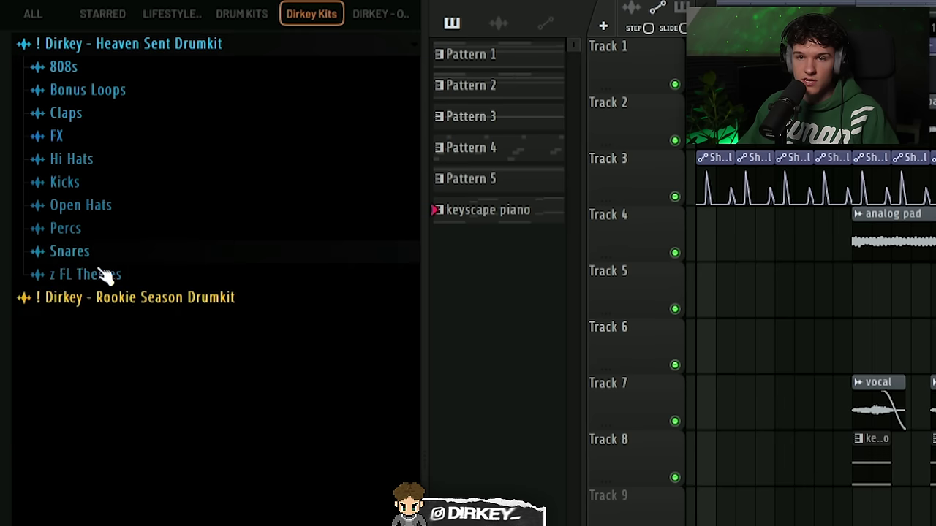
left_click(81, 297)
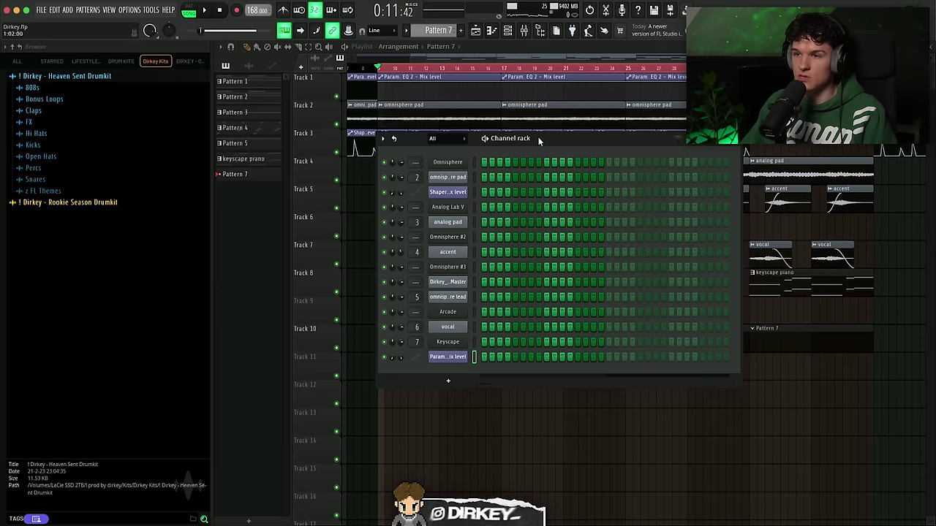
Fill eight bars of Pattern 7 with repeated C5 notes for Hi Hat [ Roll Out V2 ] and rename its channel hat
left_click_drag(538, 136, 562, 126)
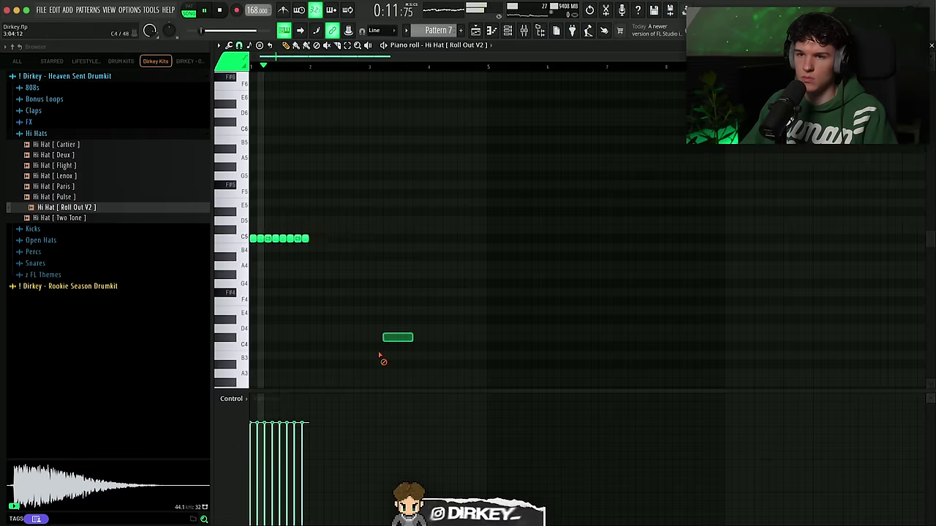
key("ctrl+a")
key("ctrl+b")
key("ctrl+b")
key("ctrl+b")
key("ctrl+b")
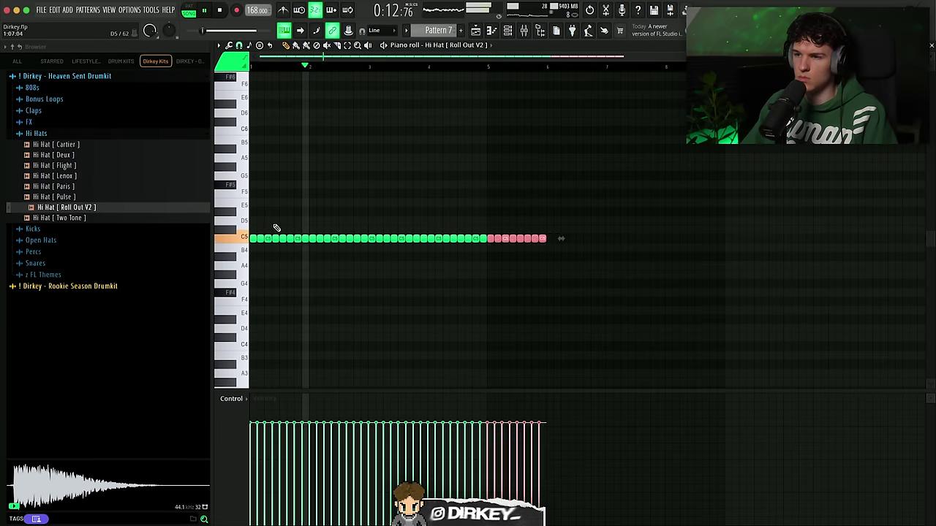
key("ctrl+b")
key("ctrl+b")
key("ctrl+b")
key("F6")
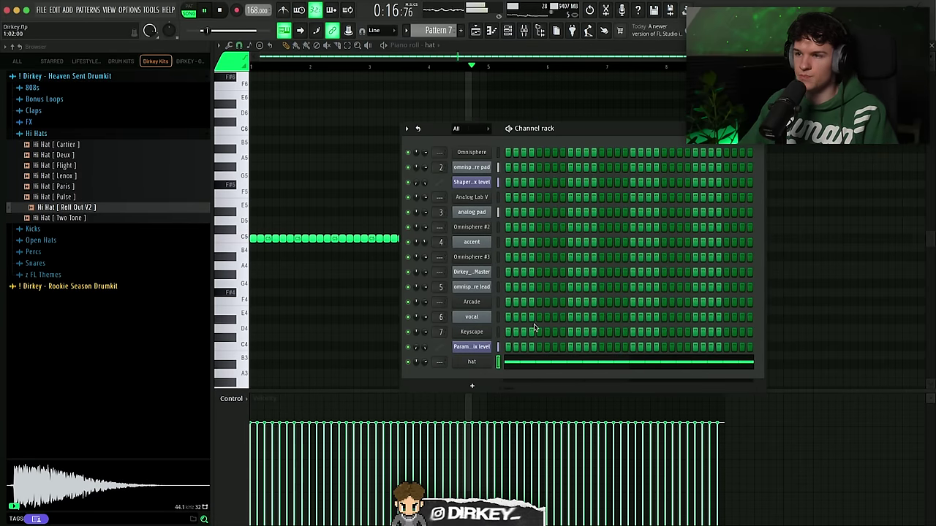
key("F6")
key("F6")
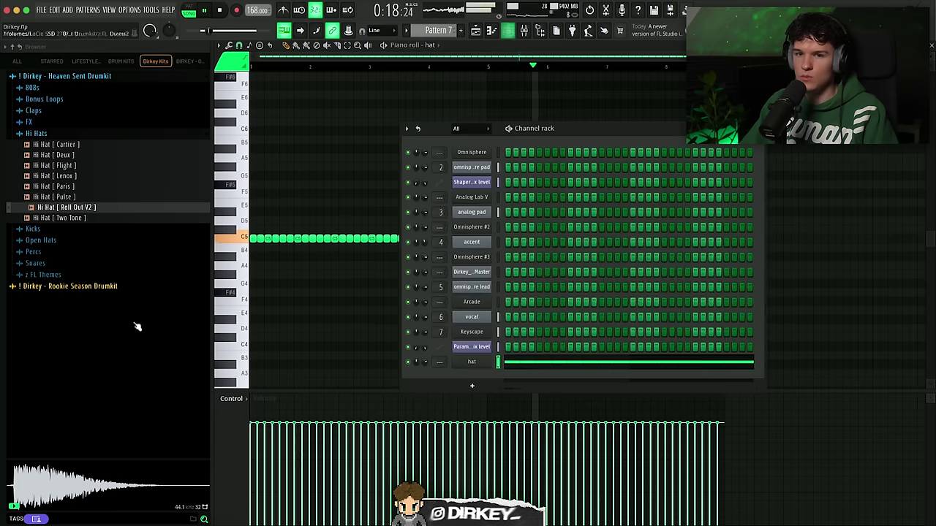
Load Snare [ Mob ] from the Rookie Season Drumkit as a new channel and add a C5 note halfway through bar 1
left_click(57, 287)
left_click(35, 191)
left_click(59, 234)
left_click(71, 266)
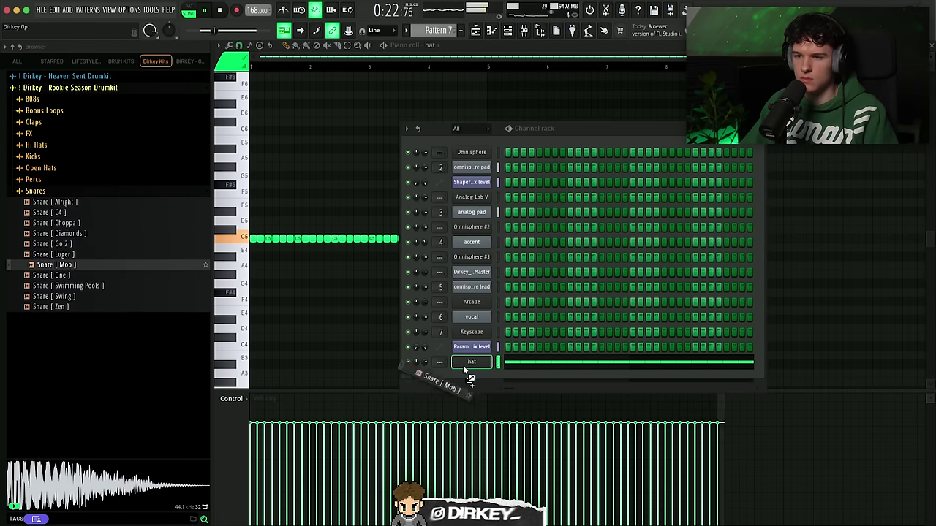
left_click_drag(464, 368, 468, 369)
key("F6")
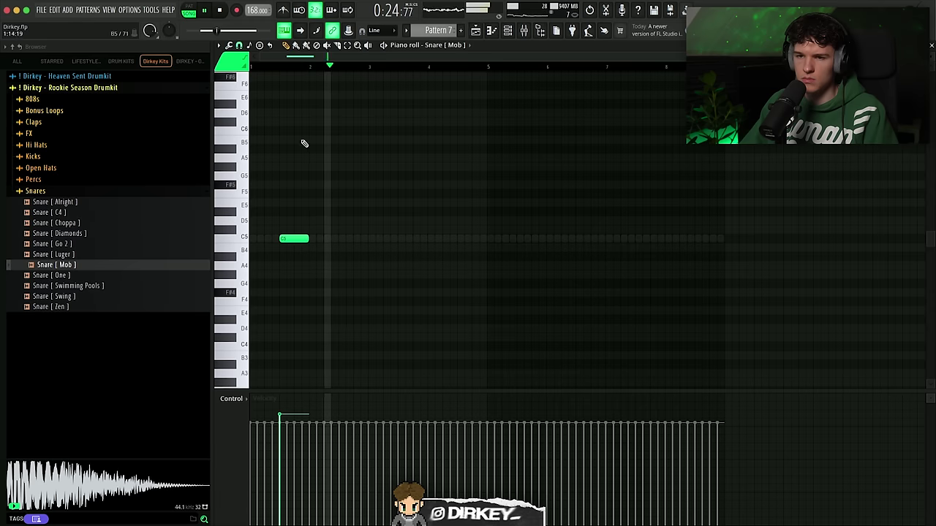
Repeat the snare note once per bar through bar 8
key("ctrl+a")
key("ctrl+b")
key("ctrl+b")
key("ctrl+b")
key("ctrl+b")
key("ctrl+b")
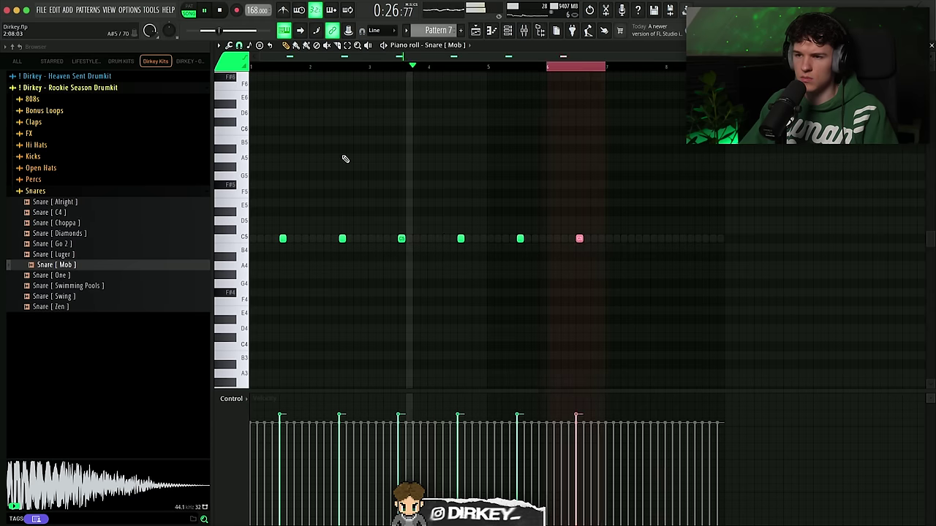
key("ctrl+b")
key("ctrl+b")
Transpose all snare notes down one semitone to B4 with raised velocity, and rename the channel snare
key("ctrl+a")
key("ctrl+d")
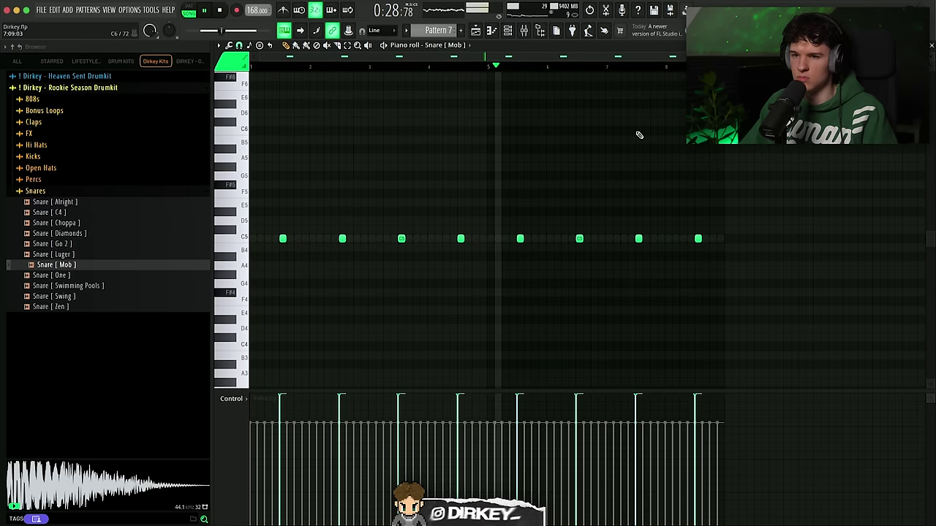
key("shift+Down")
key("F6")
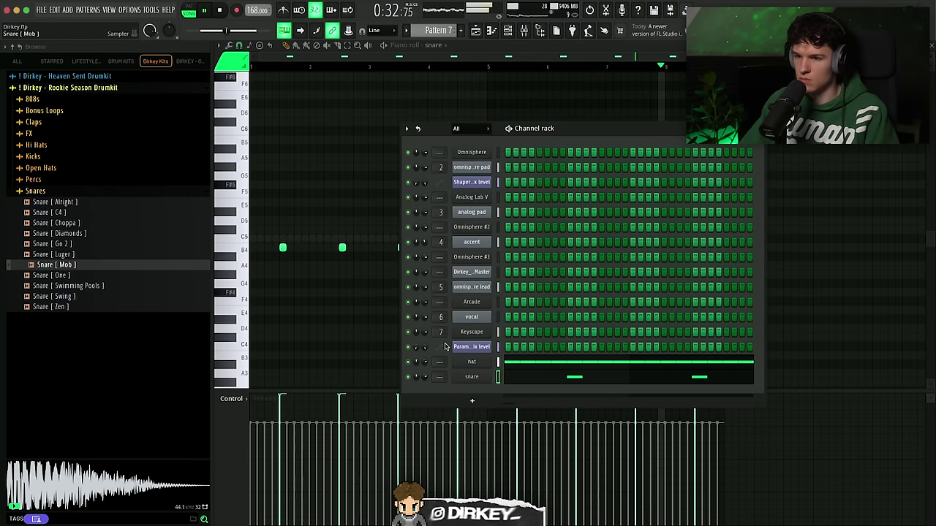
key("F6")
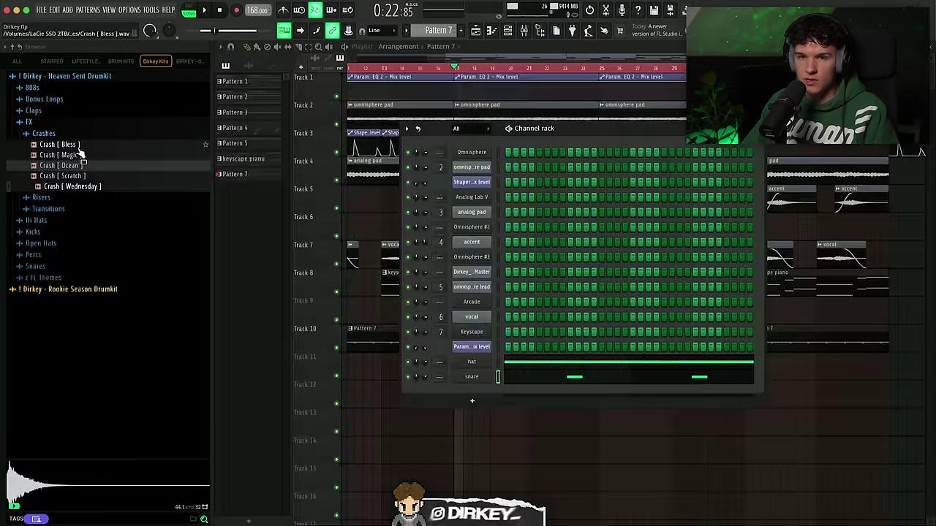
Audition the Heaven Sent crashes and add Crash [ Wednesday ] as a new channel
left_click(71, 166)
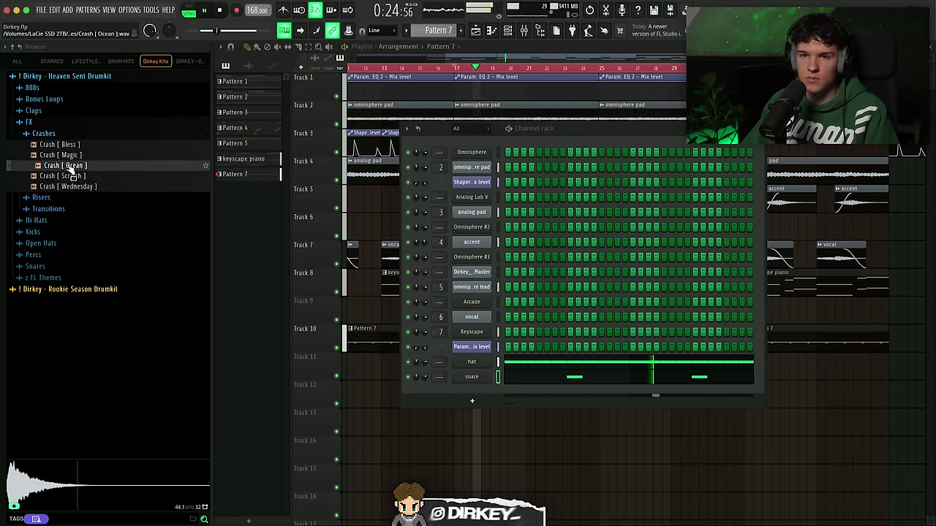
left_click(69, 176)
left_click(66, 166)
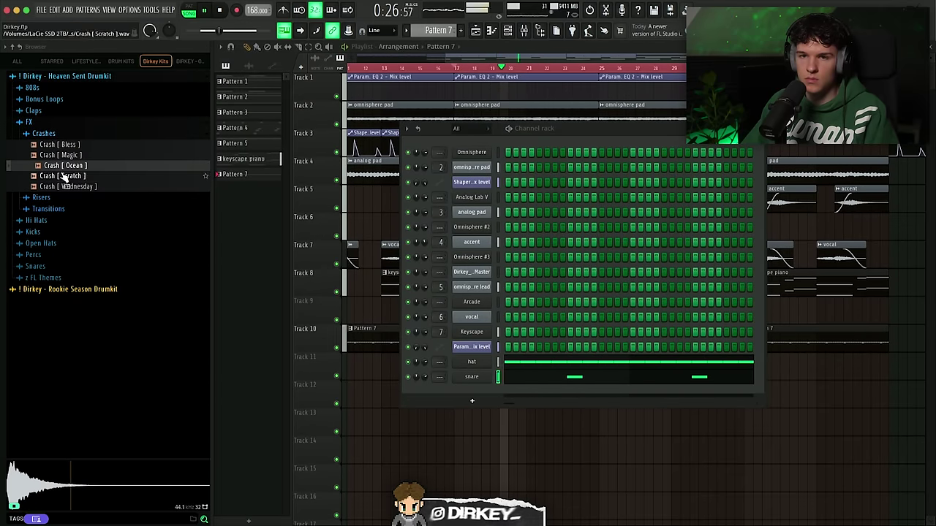
left_click_drag(66, 186, 510, 395)
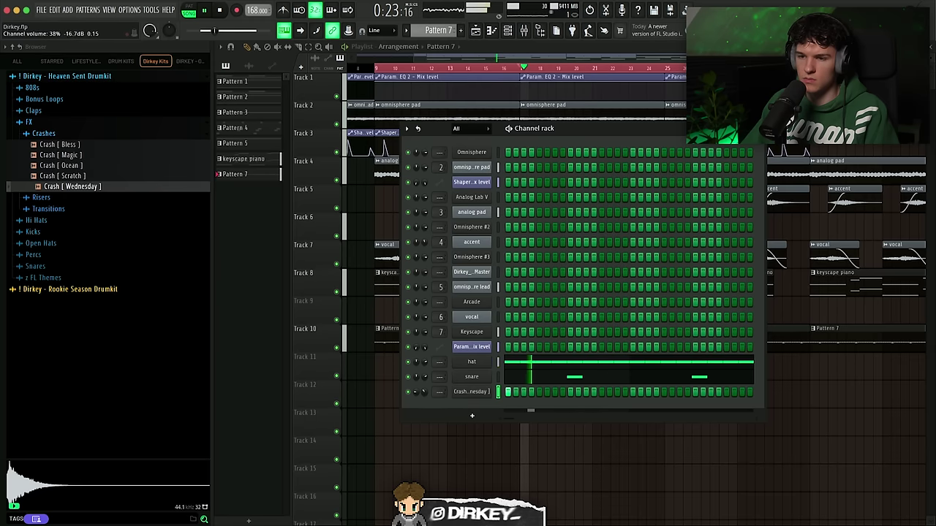
Place C5 notes at bars 1 and 5 in the channel renamed crash and set its volume to 31%
right_click(474, 394)
left_click(512, 380)
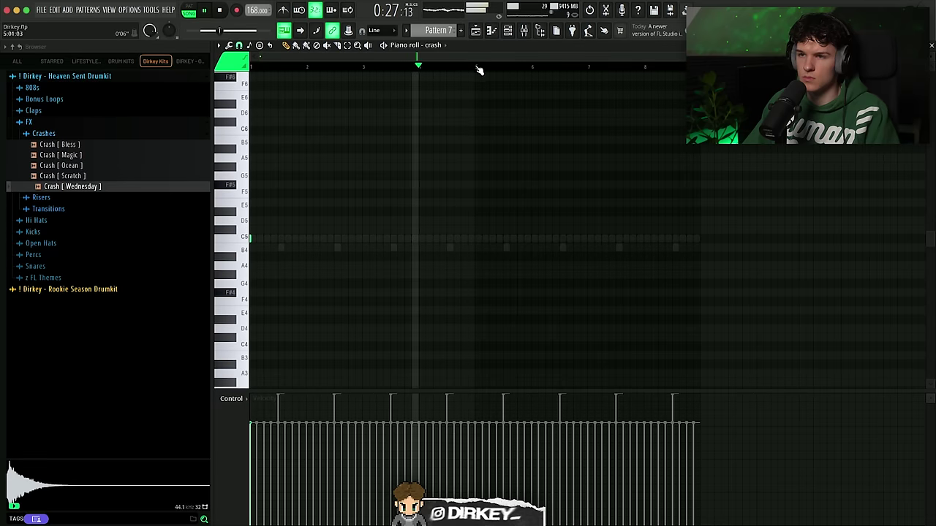
key("F6")
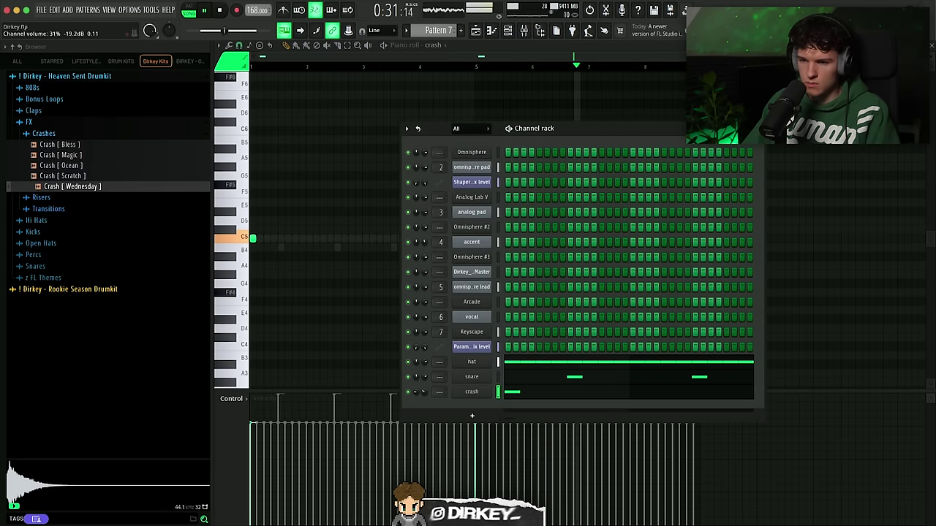
key("F6")
key("F6")
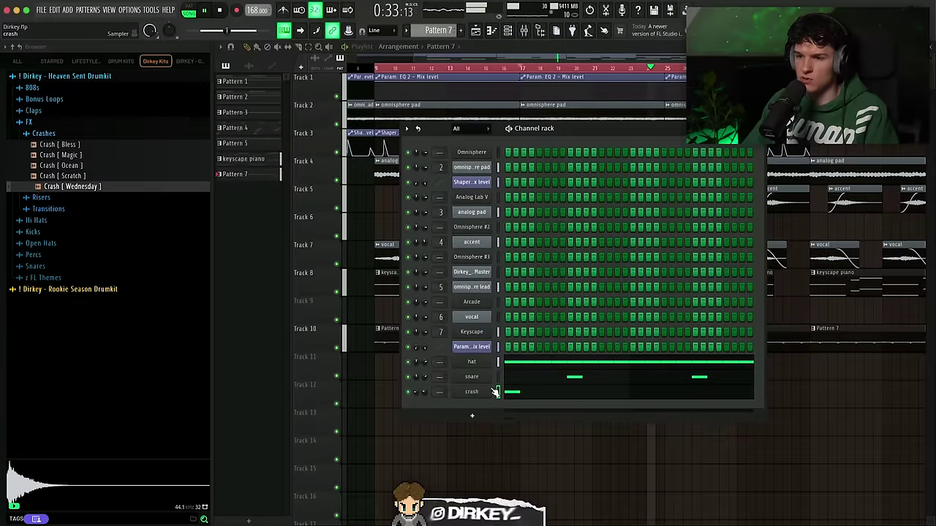
Vary the first four bars of the hat pattern with chopped rolls, gaps, and notes lowered to G#4 and C#4
key("F7")
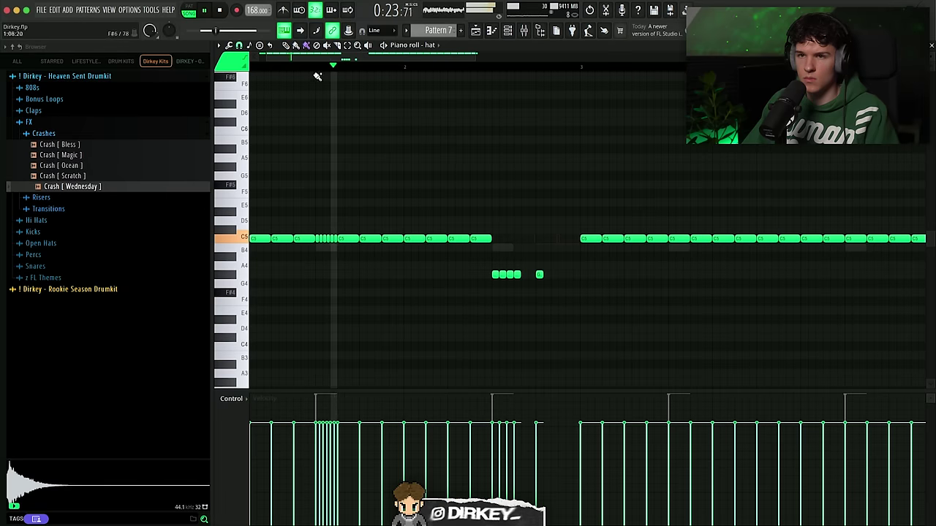
left_click(238, 44)
left_click(256, 121)
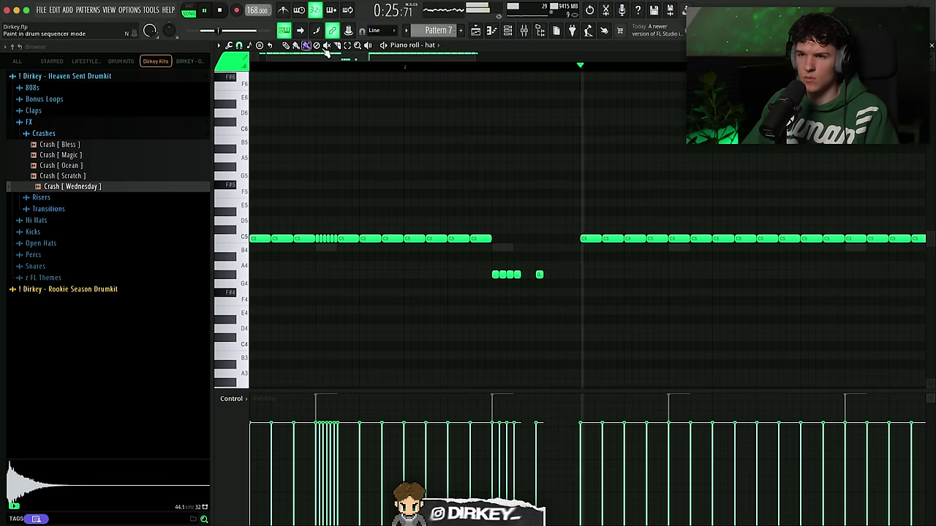
scroll(544, 78, "up", 2)
left_click_drag(572, 276, 596, 278)
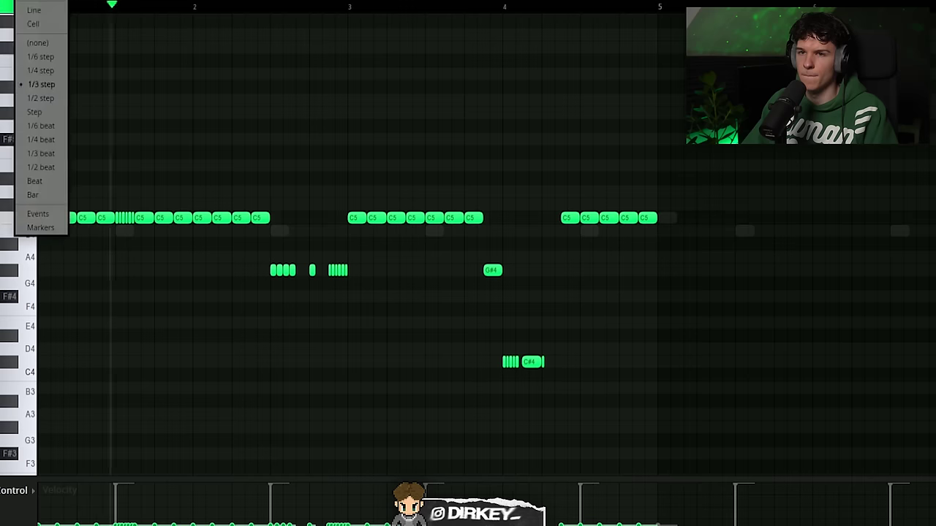
scroll(399, 10, "down", 2)
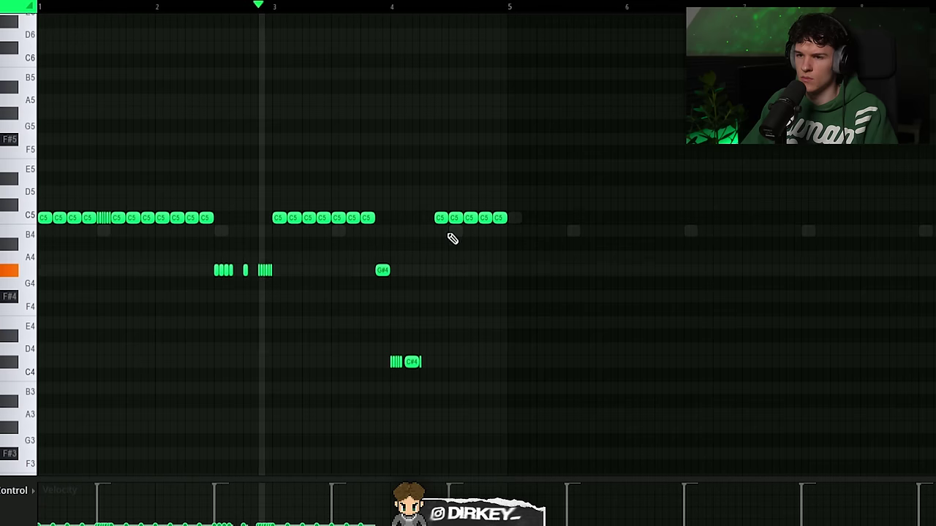
Duplicate the four-bar hat pattern to bar 5 and lower the copied roll and its adjacent notes in bar 5 one octave to C4
left_click_drag(627, 173, 35, 408)
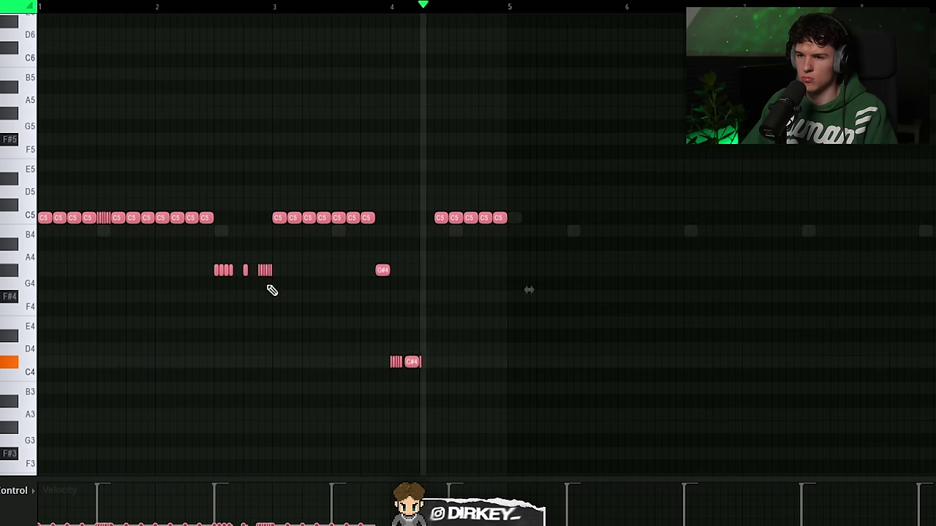
key("ctrl+b")
scroll(371, 16, "down", 2)
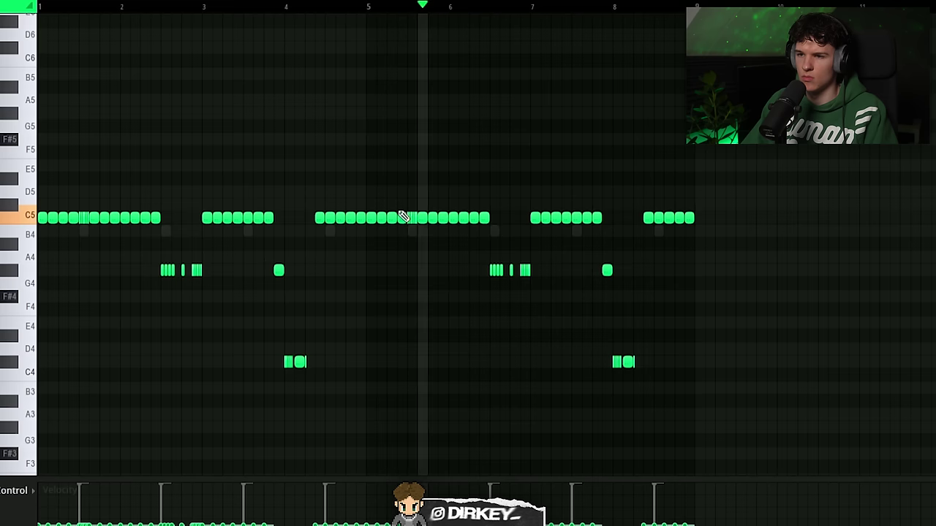
left_click_drag(399, 212, 427, 234)
key("ctrl+Down")
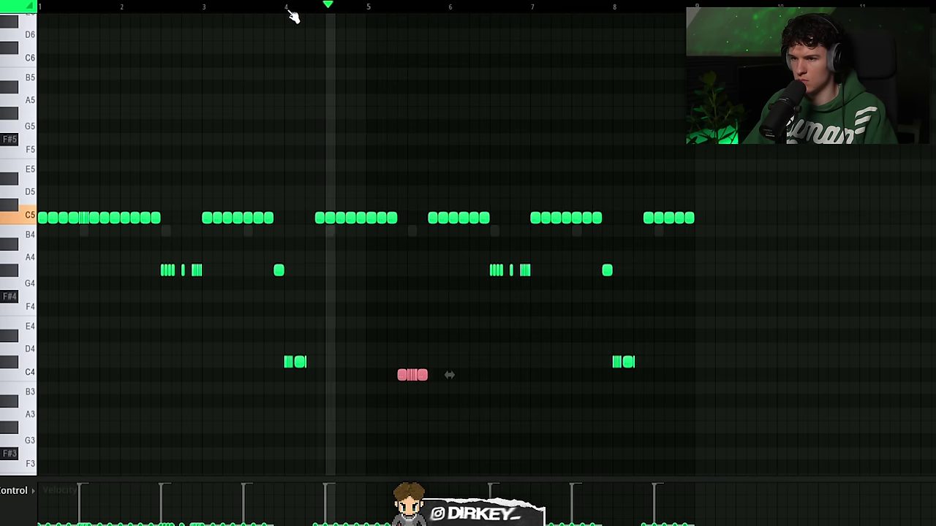
Raise the selected hat roll and its adjacent notes in bar 5 from the low octave up to A#4
key("Up")
key("Up")
key("Up")
key("Up")
key("Up")
key("Up")
key("Up")
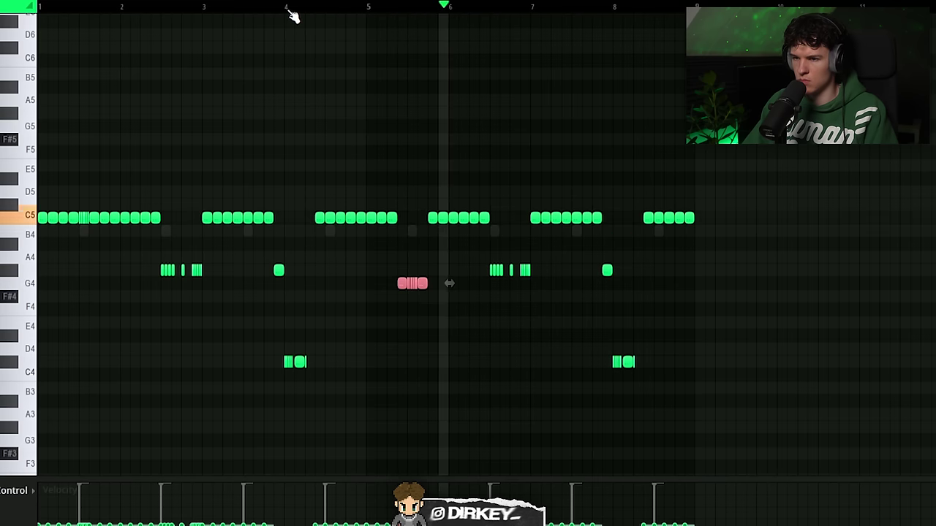
key("Up")
key("Up")
key("Up")
key("Up")
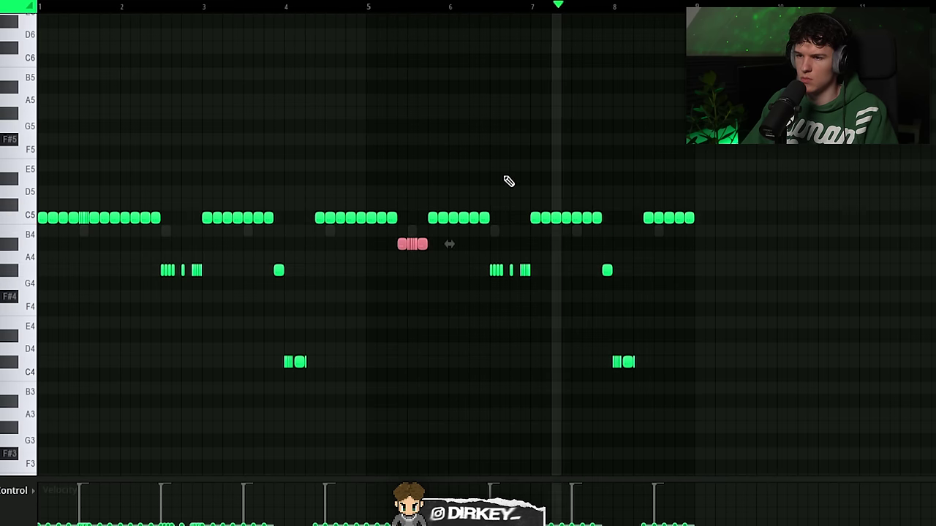
key("ctrl+d")
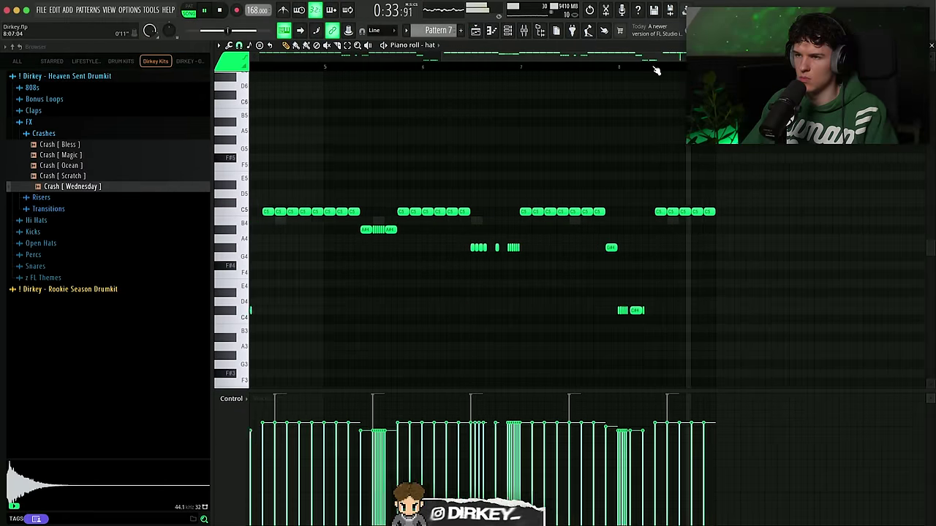
Lower the last three hat notes at the end of bar 8 one octave to C4
left_click_drag(685, 204, 733, 223)
key("ctrl+Down")
scroll(749, 223, "up", 2)
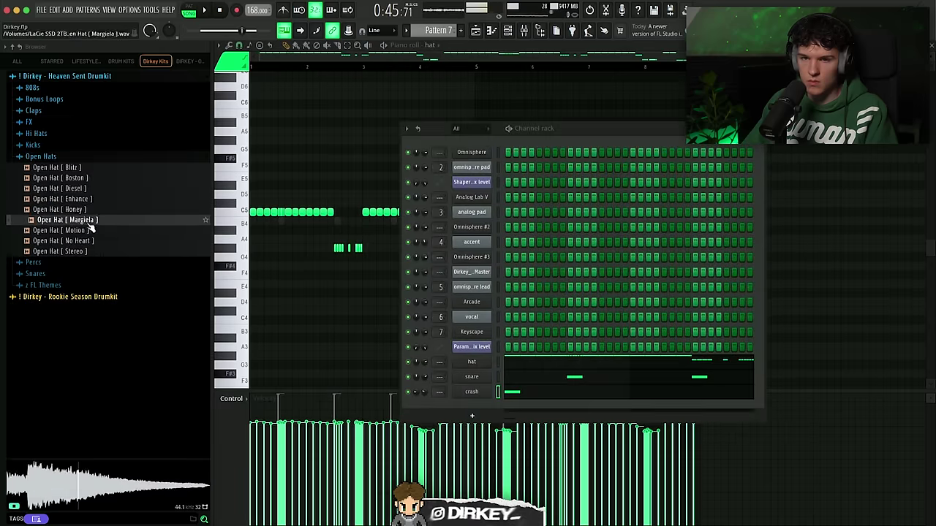
Add Open Hat [ Motion ] as the open channel with C5 notes at bar 1 and late in bar 4, duplicated four bars on
left_click(85, 231)
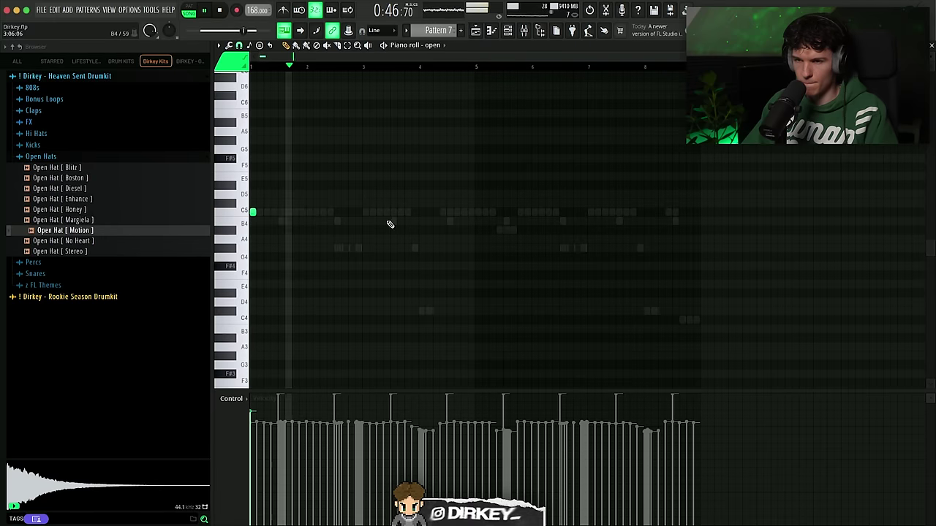
left_click(462, 212)
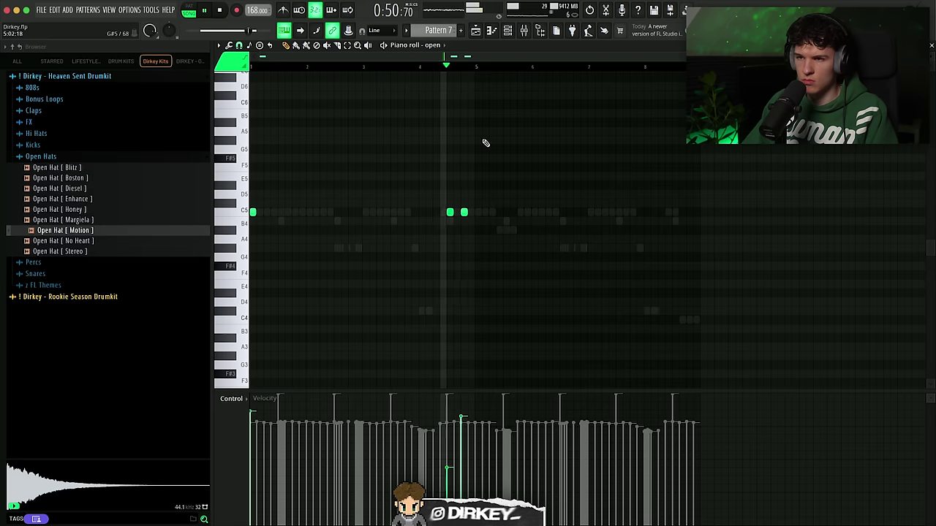
key("ctrl+b")
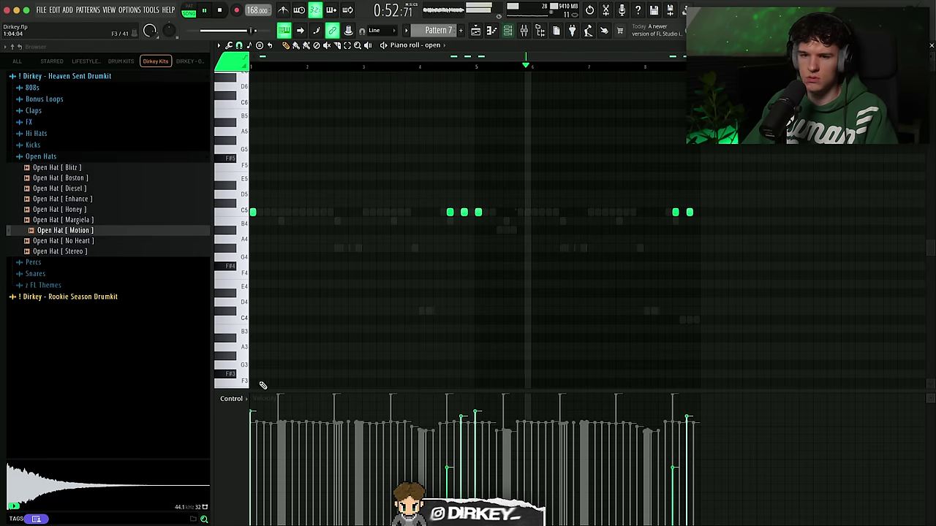
left_click(247, 400)
left_click(256, 417)
key("space")
Complete the snare2 pattern from Snare [ 2024 ] with C5 notes in bars 2 and 4, repeated in bars 6 and 8
left_click_drag(465, 483, 442, 492)
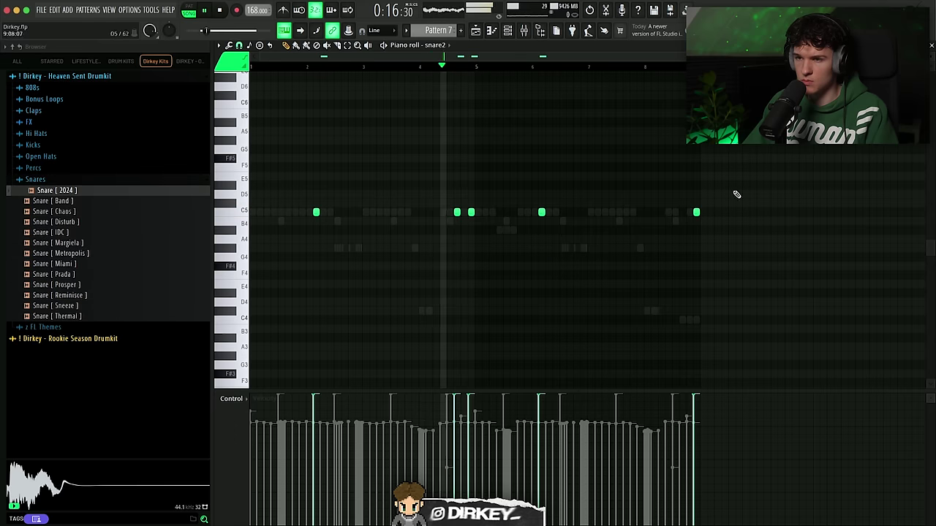
left_click_drag(737, 194, 511, 241)
key("ctrl+z")
left_click(661, 67)
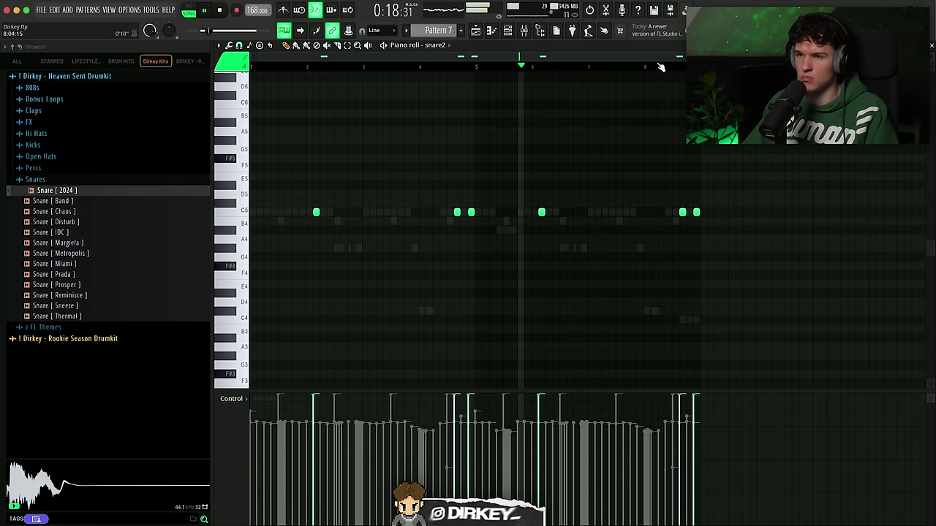
left_click(509, 30)
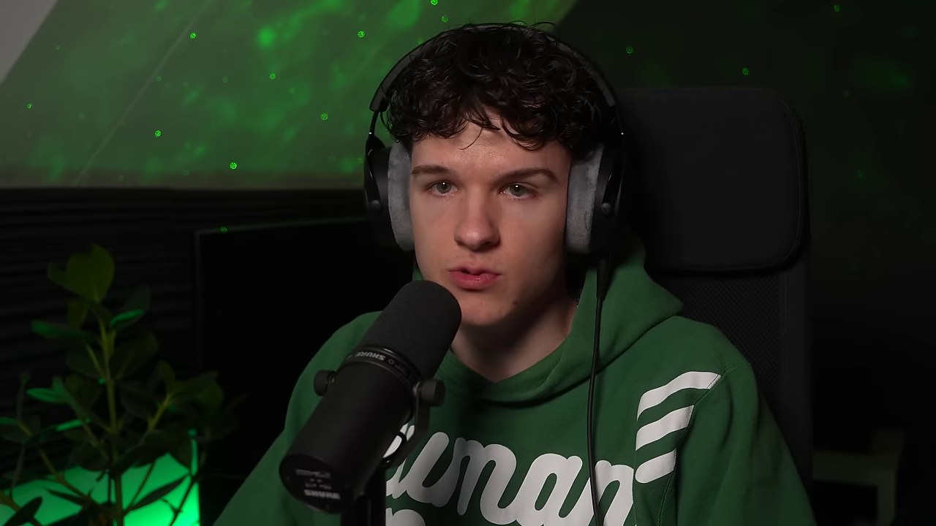
Draw a four-bar bass line of F#5 notes ending on C#5 for the SUB channel, using the ! Sub [ Secret Sauce! ] sample
left_click_drag(477, 356, 477, 362)
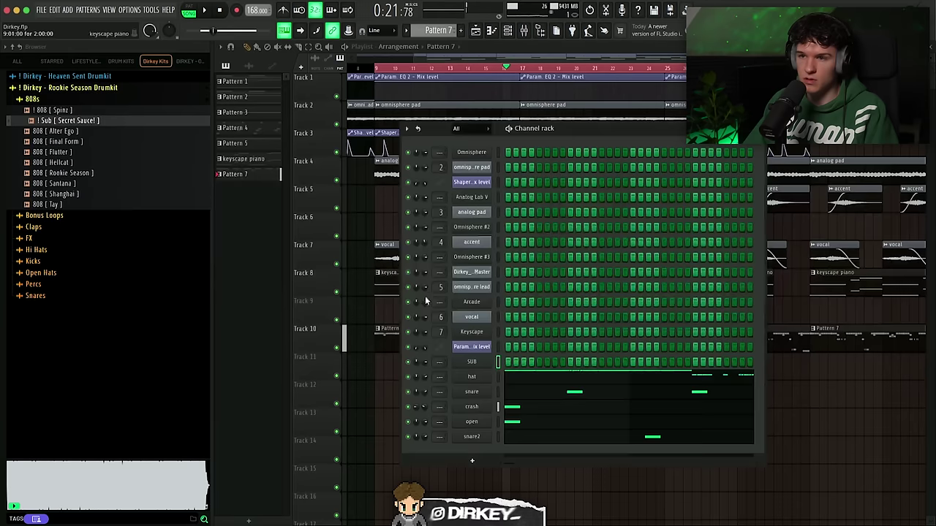
key("F6")
left_click_drag(401, 380, 545, 219)
left_click_drag(548, 380, 622, 98)
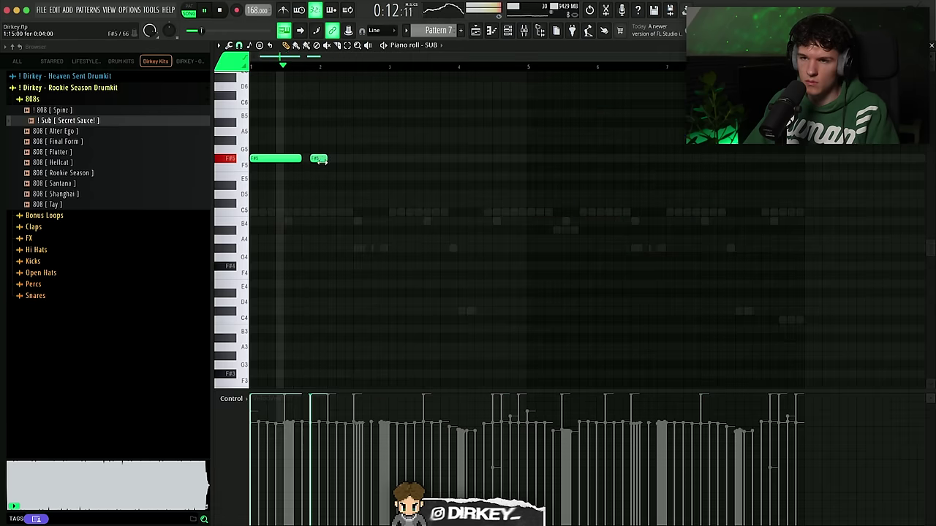
left_click_drag(329, 162, 351, 162)
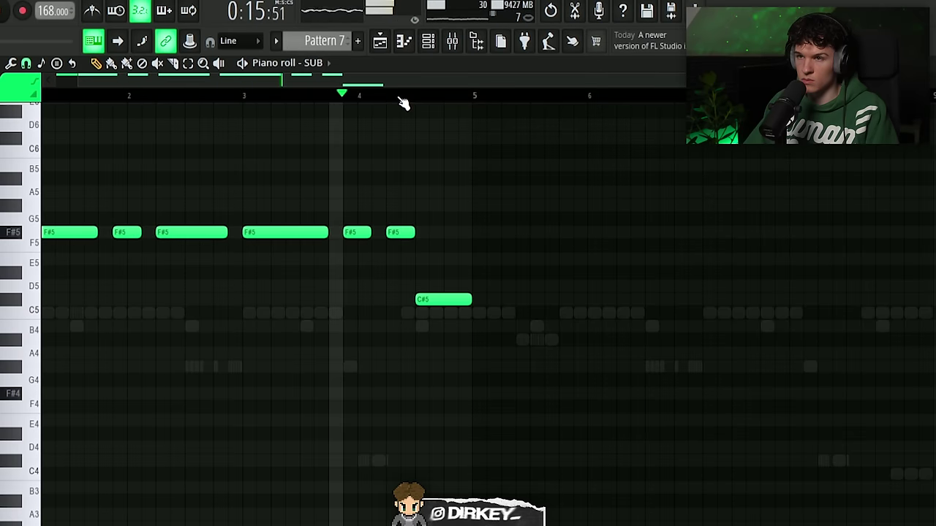
Duplicate the four-bar SUB bass line so it repeats from bar 5
scroll(404, 102, "up", 2)
scroll(404, 103, "down", 2)
key("ctrl+b")
Discard a trial A#5 note at bar 6 and add a short C#6 accent early in bar 8 of the SUB line
left_click(484, 178)
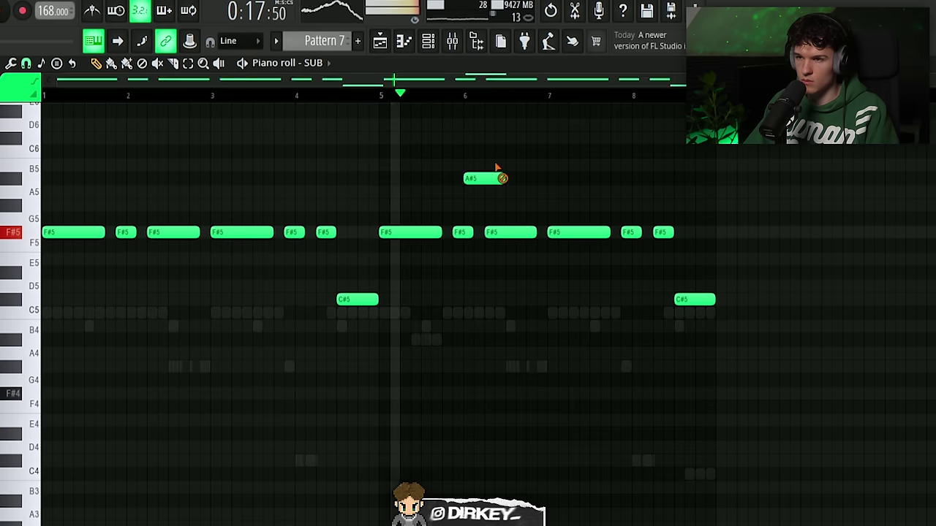
right_click(492, 180)
scroll(489, 96, "up", 2)
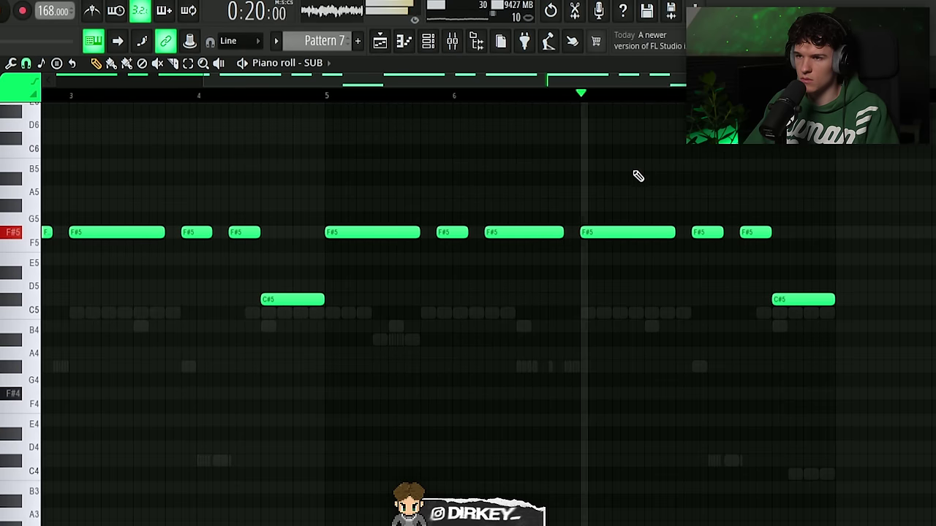
scroll(621, 107, "down", 2)
left_click(667, 94)
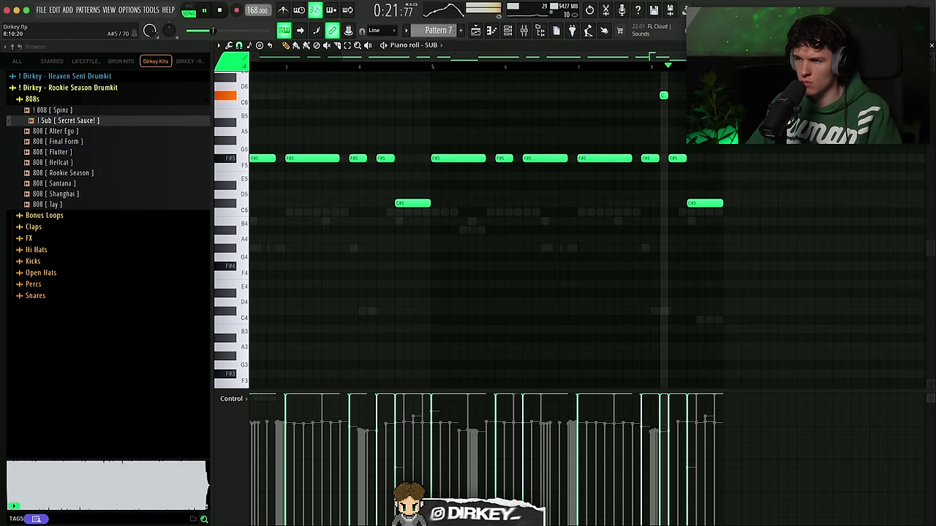
key("F7")
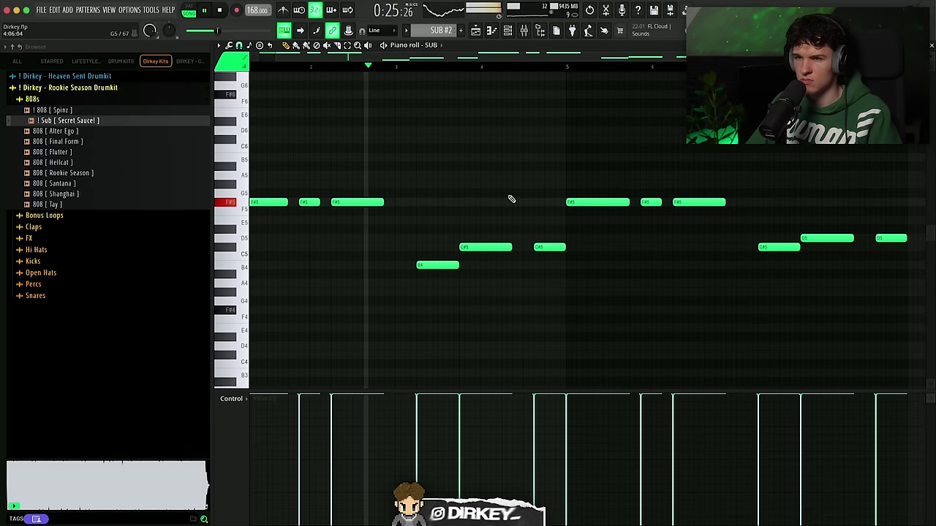
key("F6")
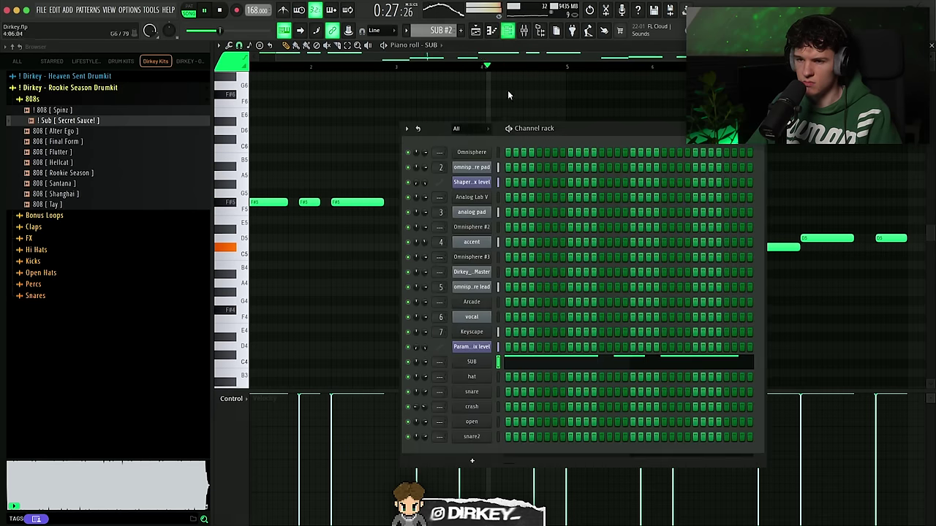
left_click(345, 276)
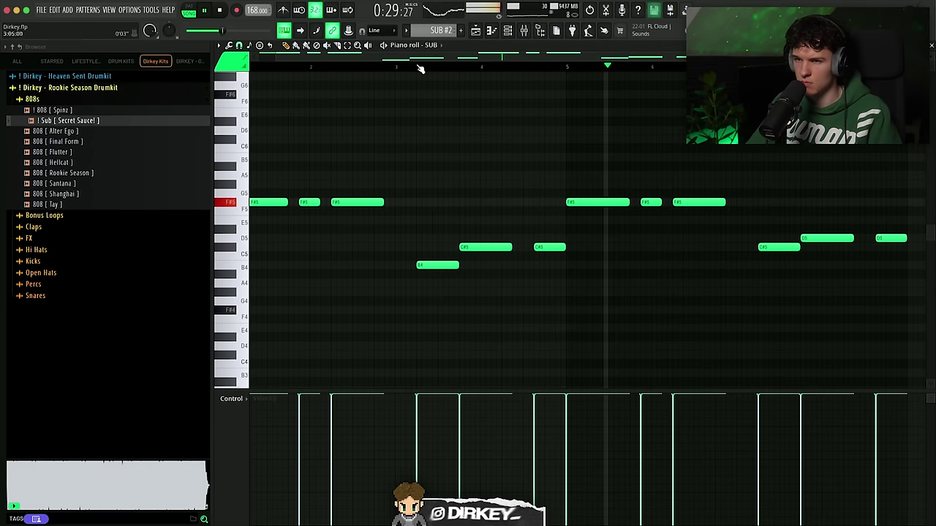
scroll(420, 68, "down", 1)
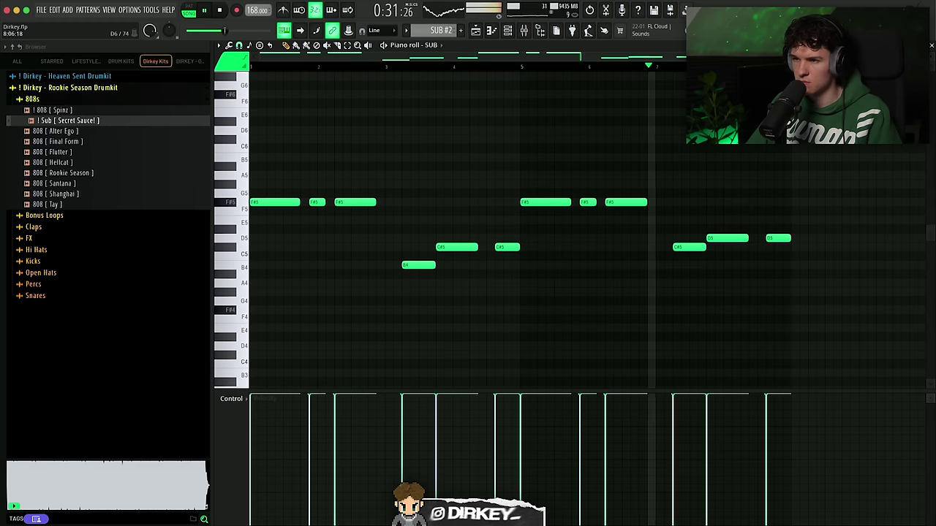
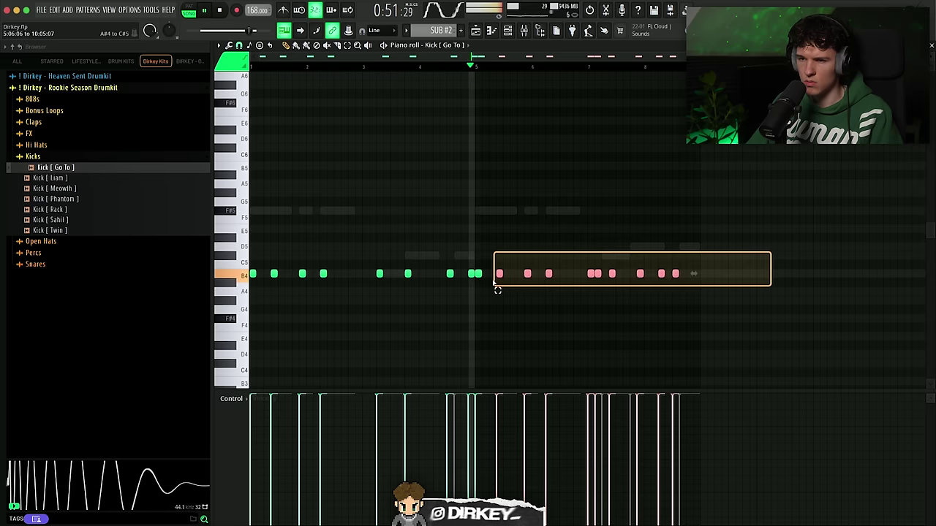
Duplicate the note pattern of the Kick [ Go To ] channel
key("ctrl+a")
key("ctrl+b")
key("ctrl+d")
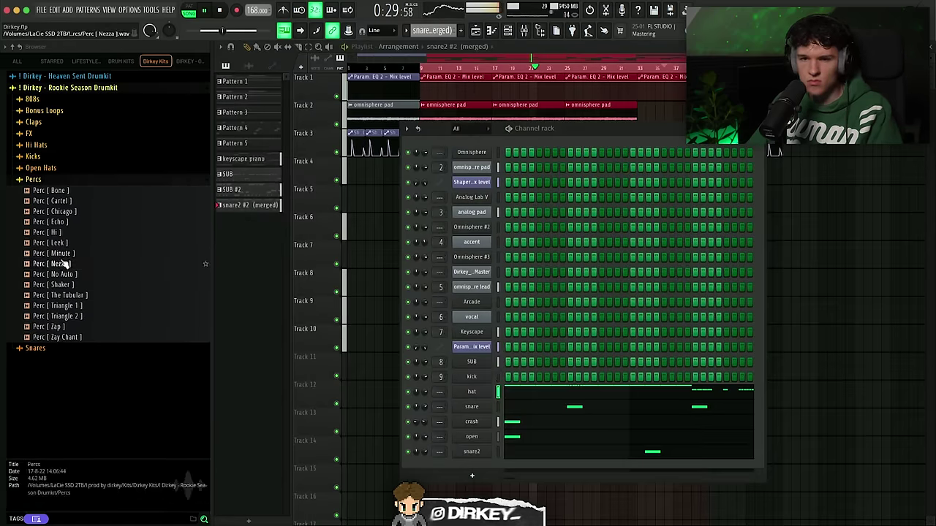
Audition the Rookie Season percs and add Perc [ No Auto ] as a new channel
left_click(64, 264)
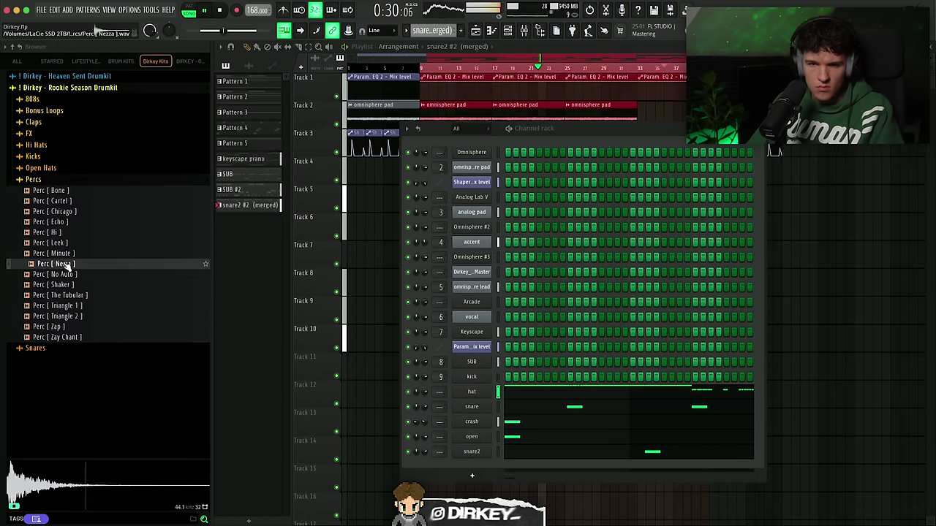
left_click(62, 245)
left_click_drag(61, 274, 476, 448)
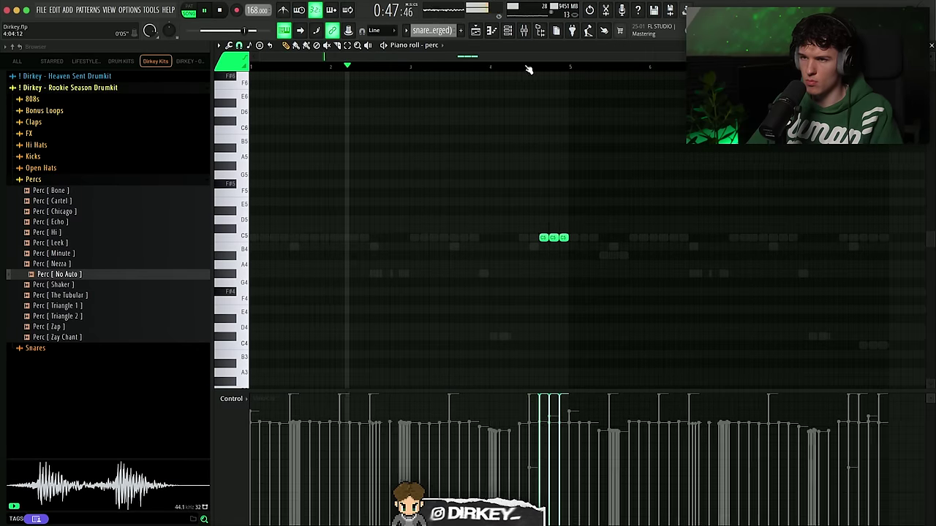
Duplicate the three C5 perc notes at the end of bar 4 to the end of bar 8
scroll(528, 69, "down", 2)
key("ctrl+a")
key("ctrl+b")
key("ctrl+d")
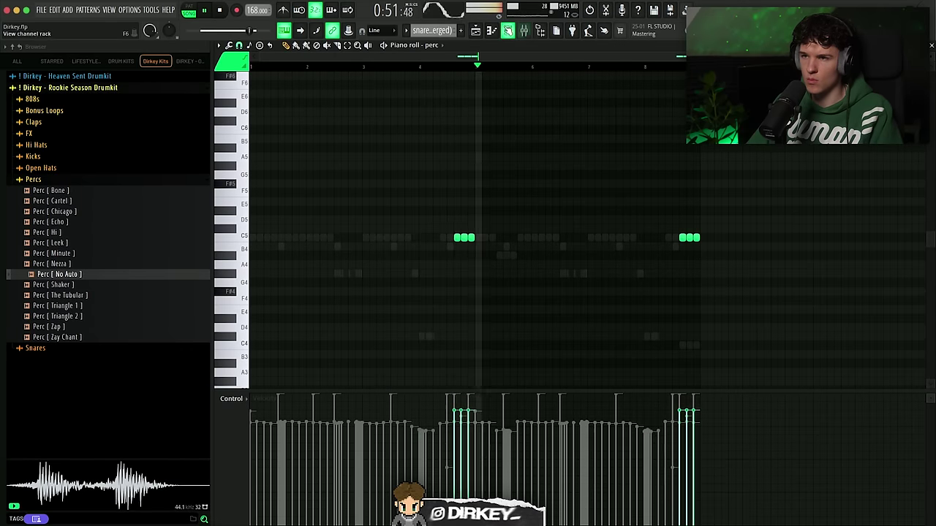
left_click(507, 30)
key("F6")
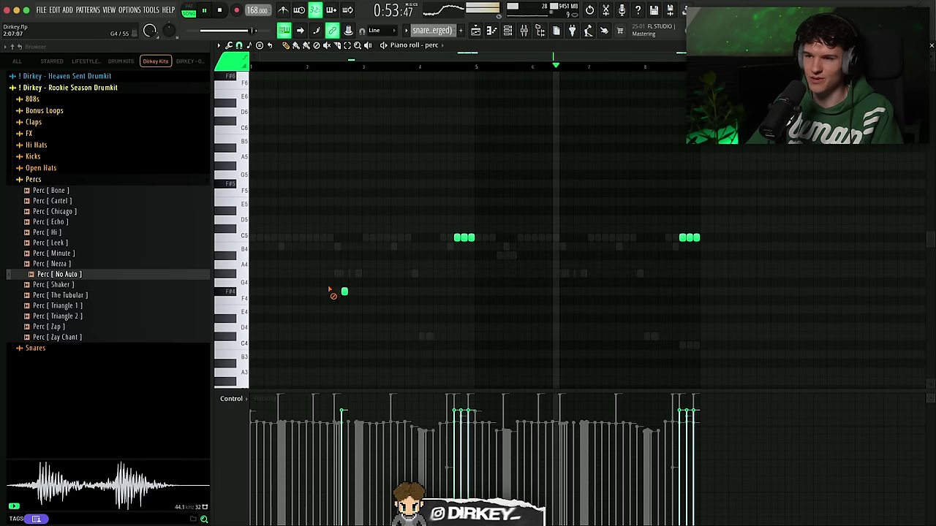